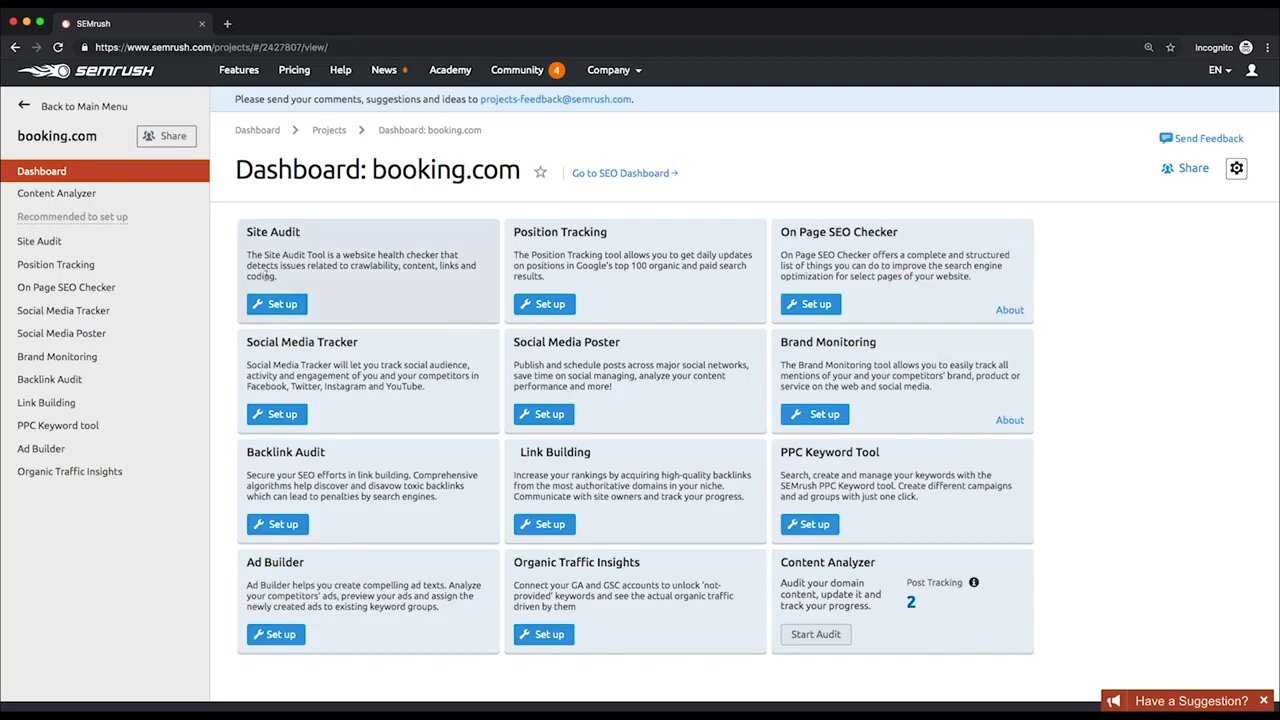
Step: Open the Site Audit setup for the booking.com project
left_click(279, 305)
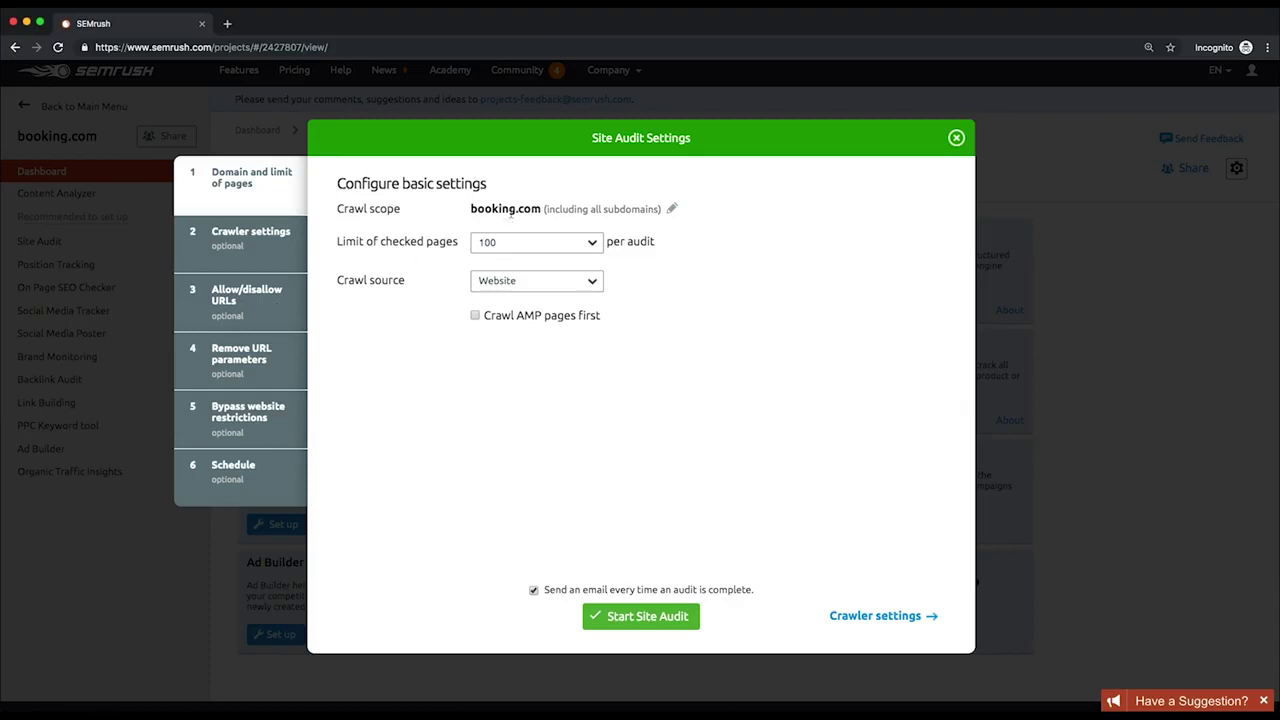
Step: Try adding the subdomain prefix "blog." before booking.com in the crawl scope, and remove it again
left_click(672, 210)
left_click(477, 213)
type("blog.")
key("BackSpace")
key("BackSpace")
key("BackSpace")
key("BackSpace")
key("BackSpace")
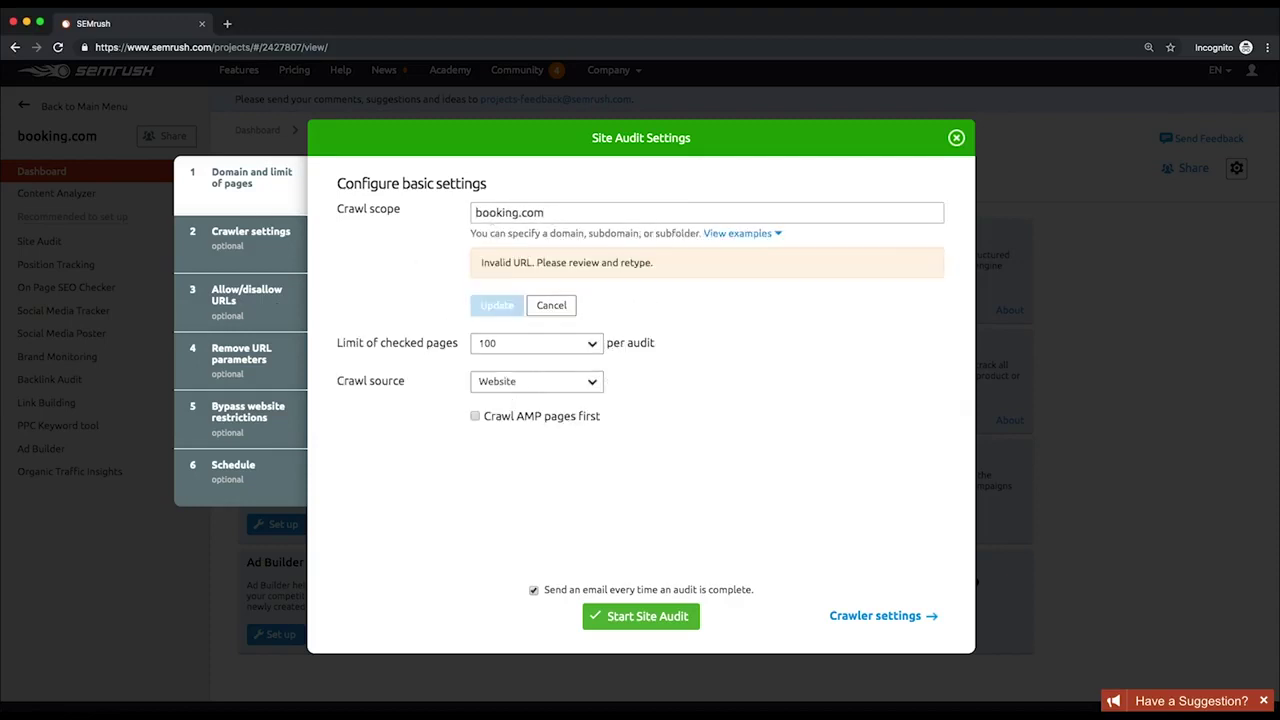
Step: Try the /blog/ subfolder in the crawl scope, and restore booking.com with all its subdomains included
type("/blog/")
key("BackSpace")
key("BackSpace")
key("BackSpace")
key("BackSpace")
key("BackSpace")
key("BackSpace")
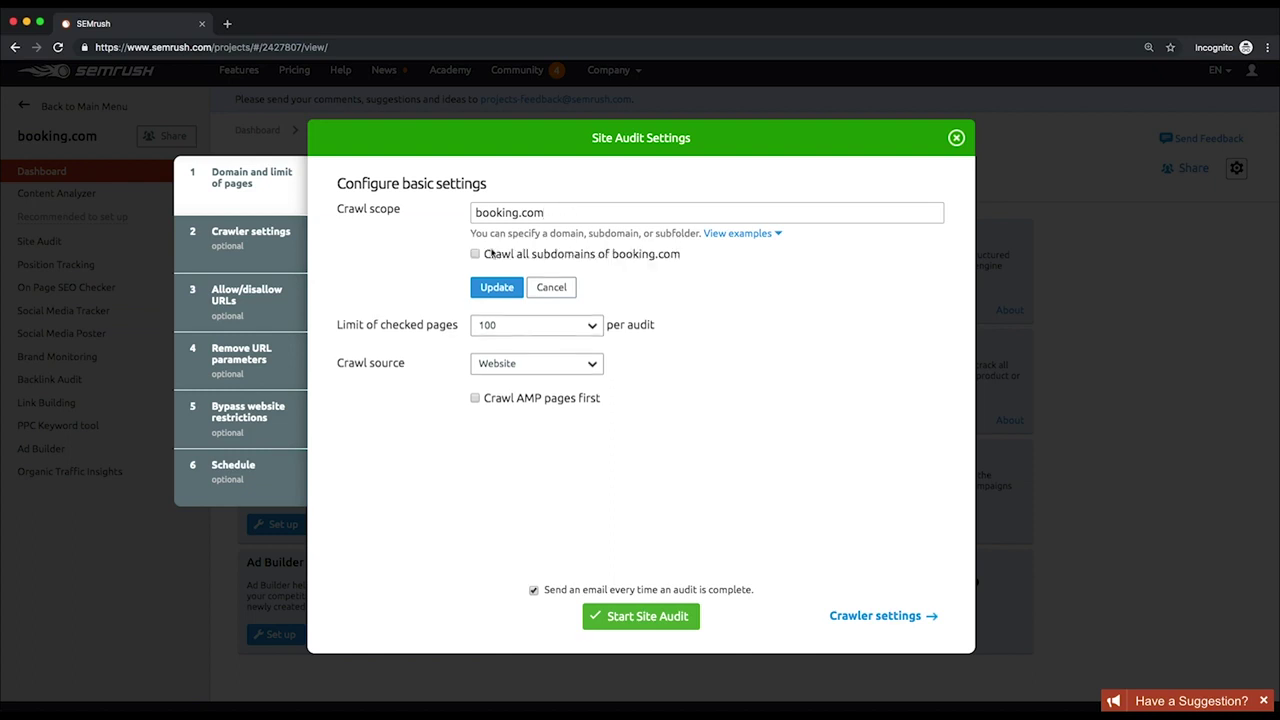
left_click(476, 255)
left_click(497, 287)
Step: Limit the audit to 1,000 checked pages and use Website as the crawl source, with AMP pages crawled first
left_click(510, 242)
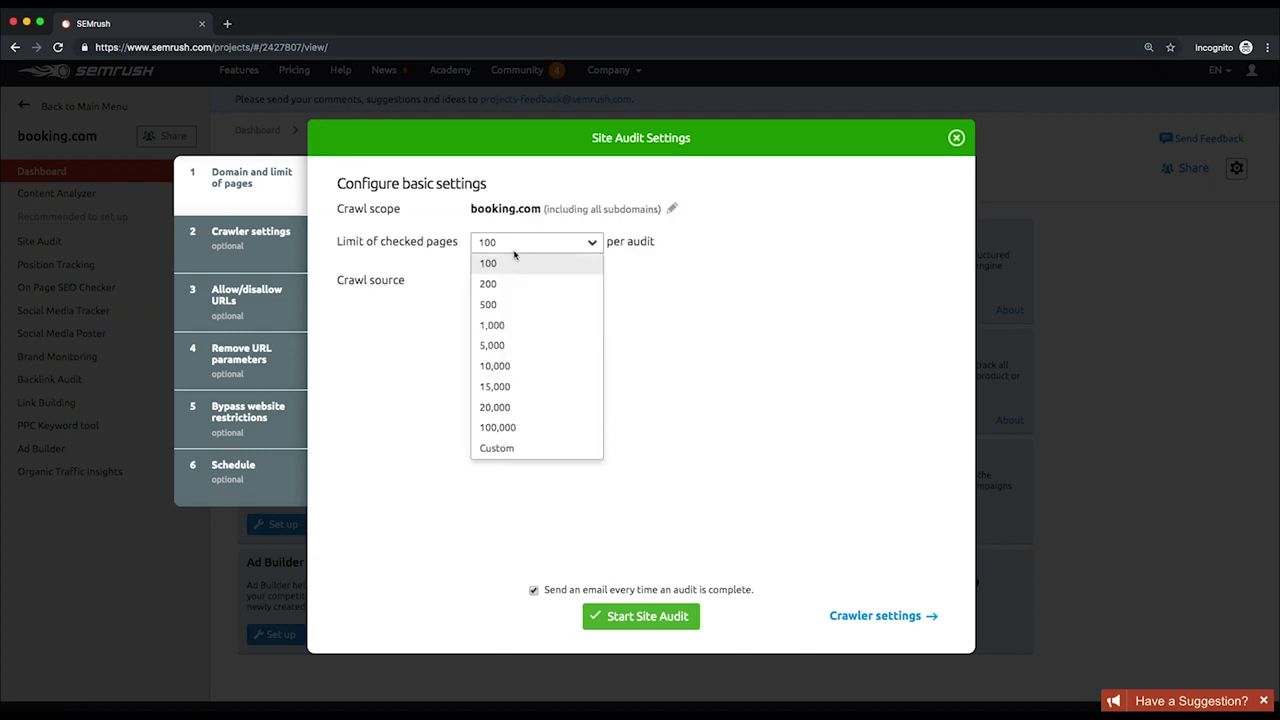
left_click(493, 326)
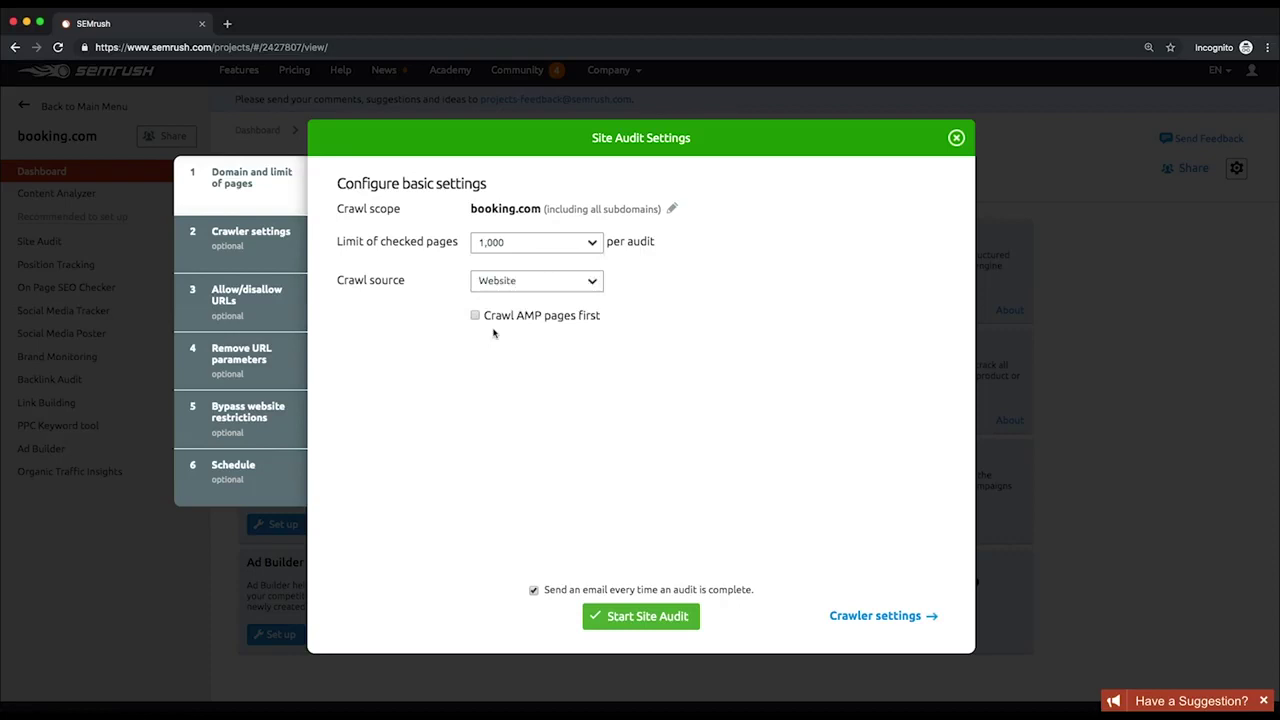
left_click(506, 288)
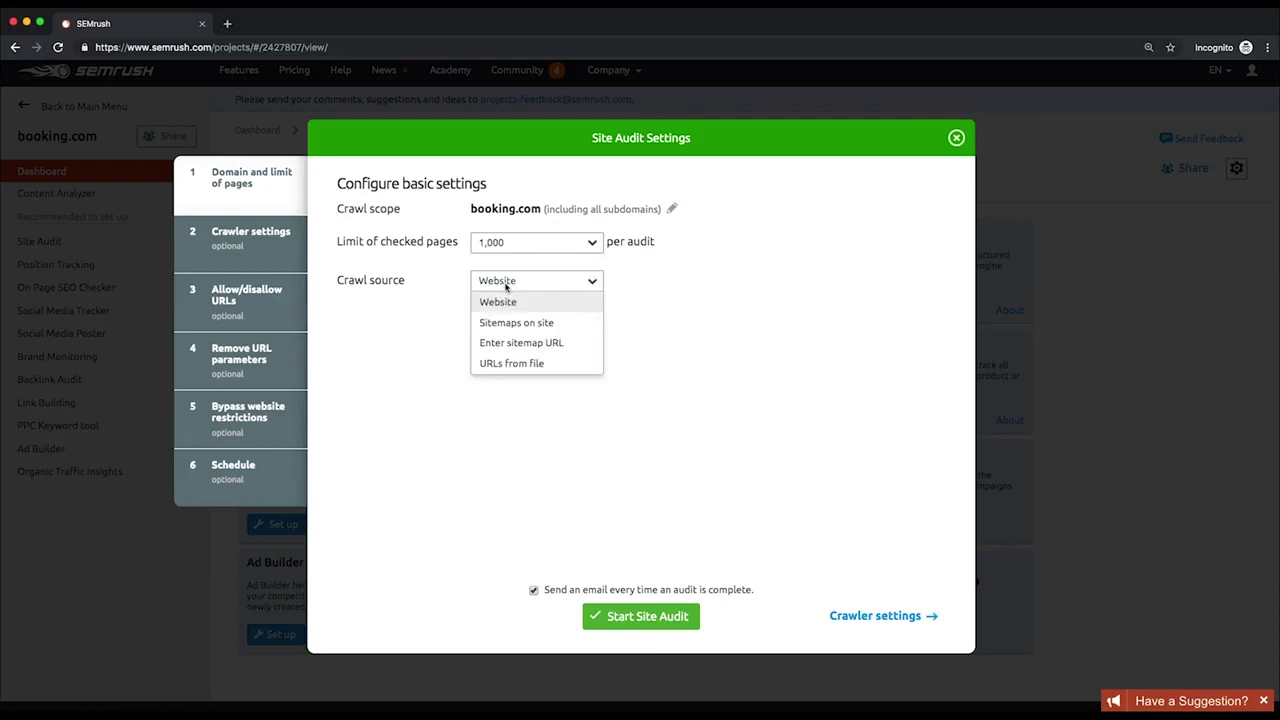
left_click(575, 305)
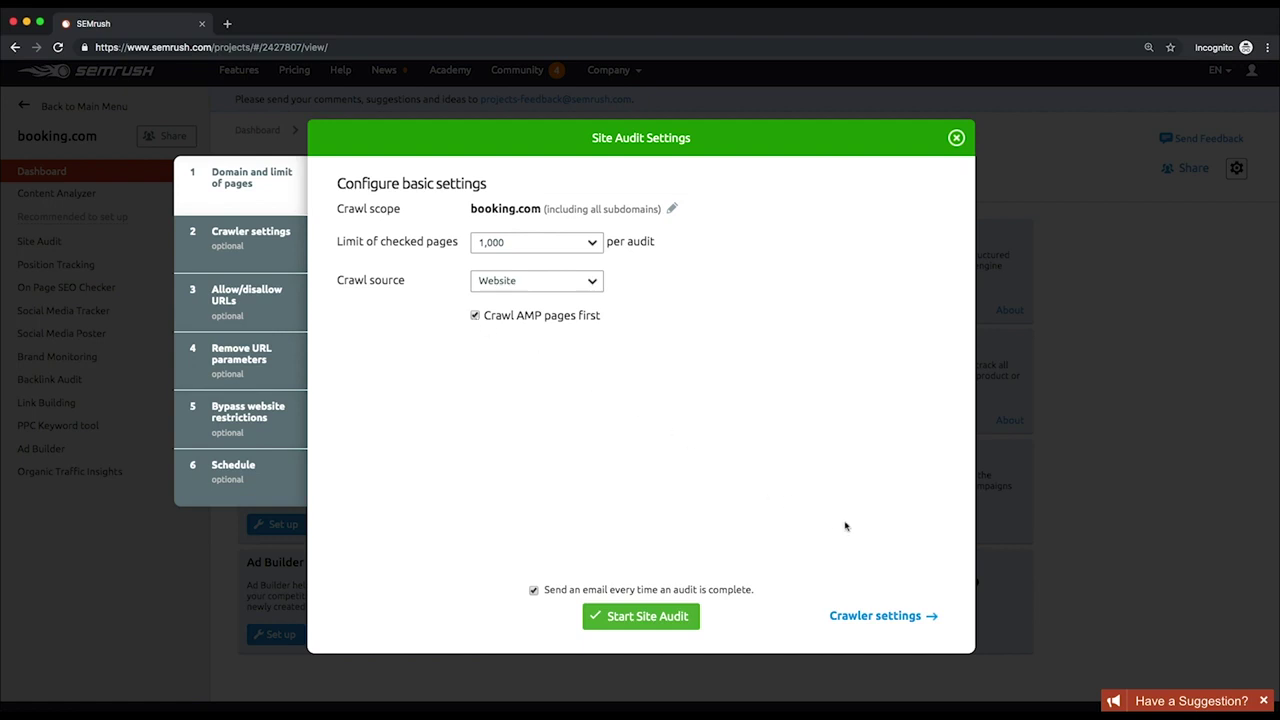
Step: Examine the user agent choices and the crawl-delay explanations in the crawler settings
left_click(899, 616)
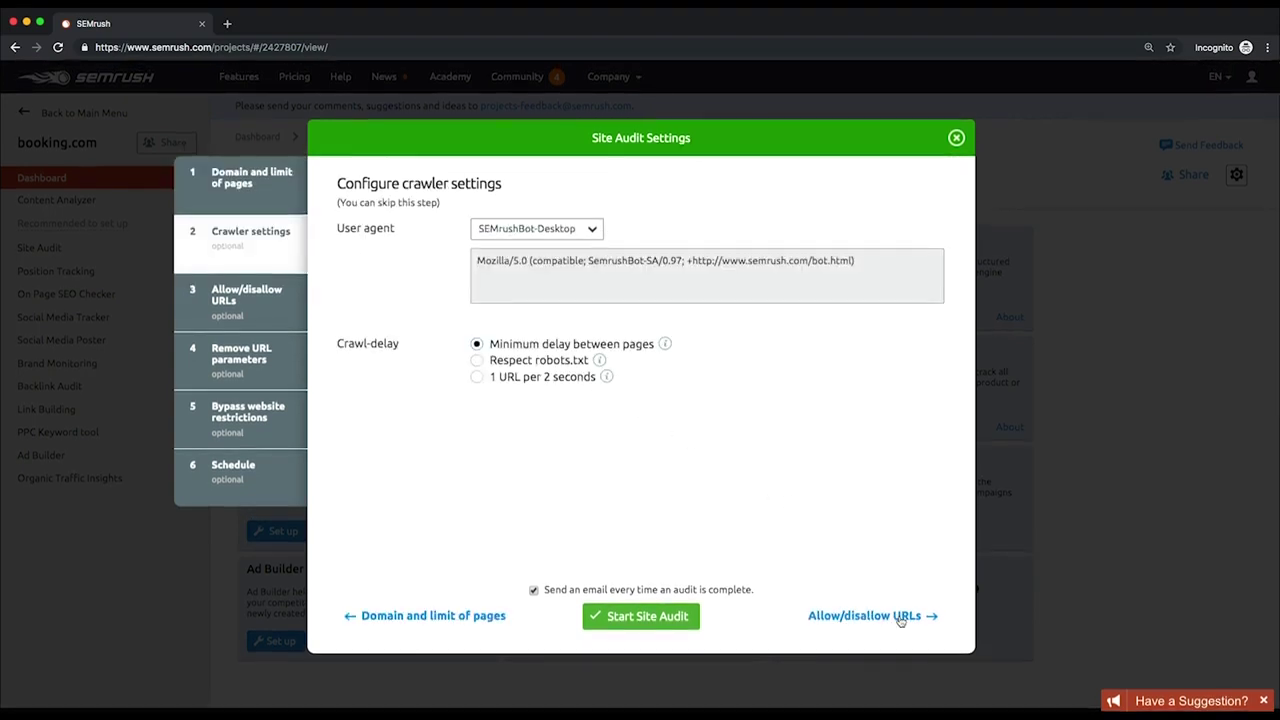
left_click(549, 229)
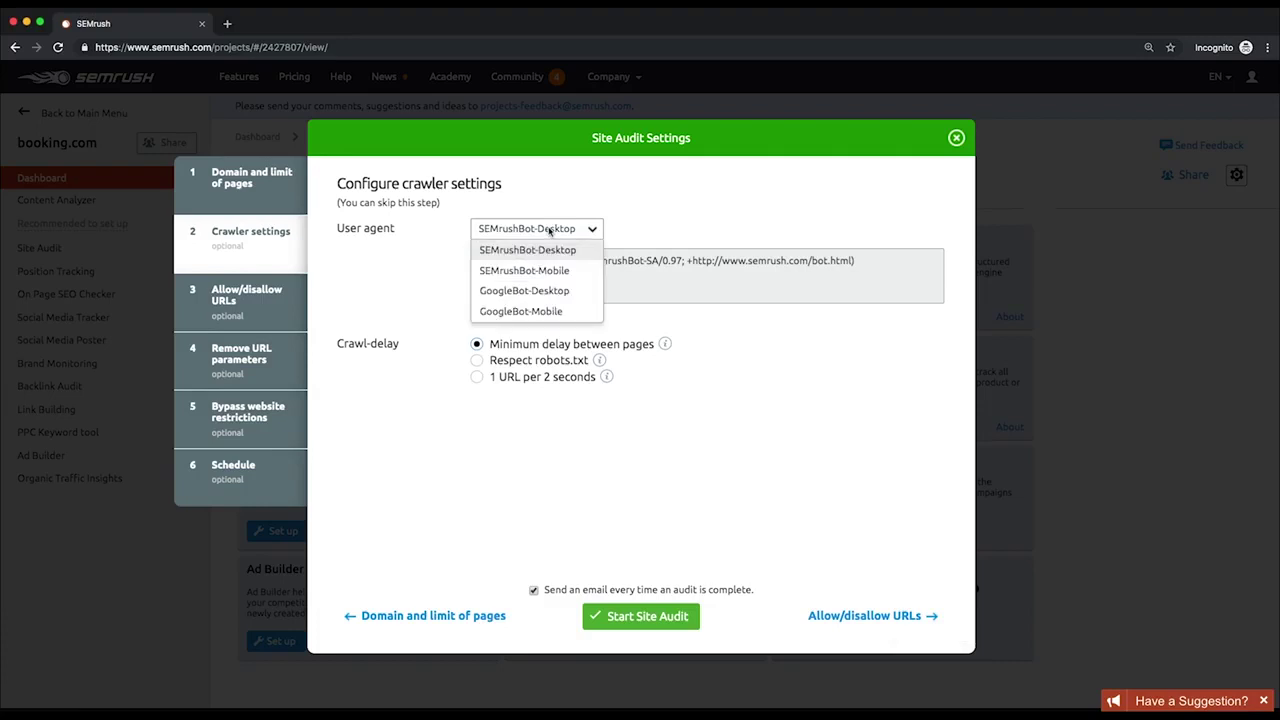
left_click(549, 231)
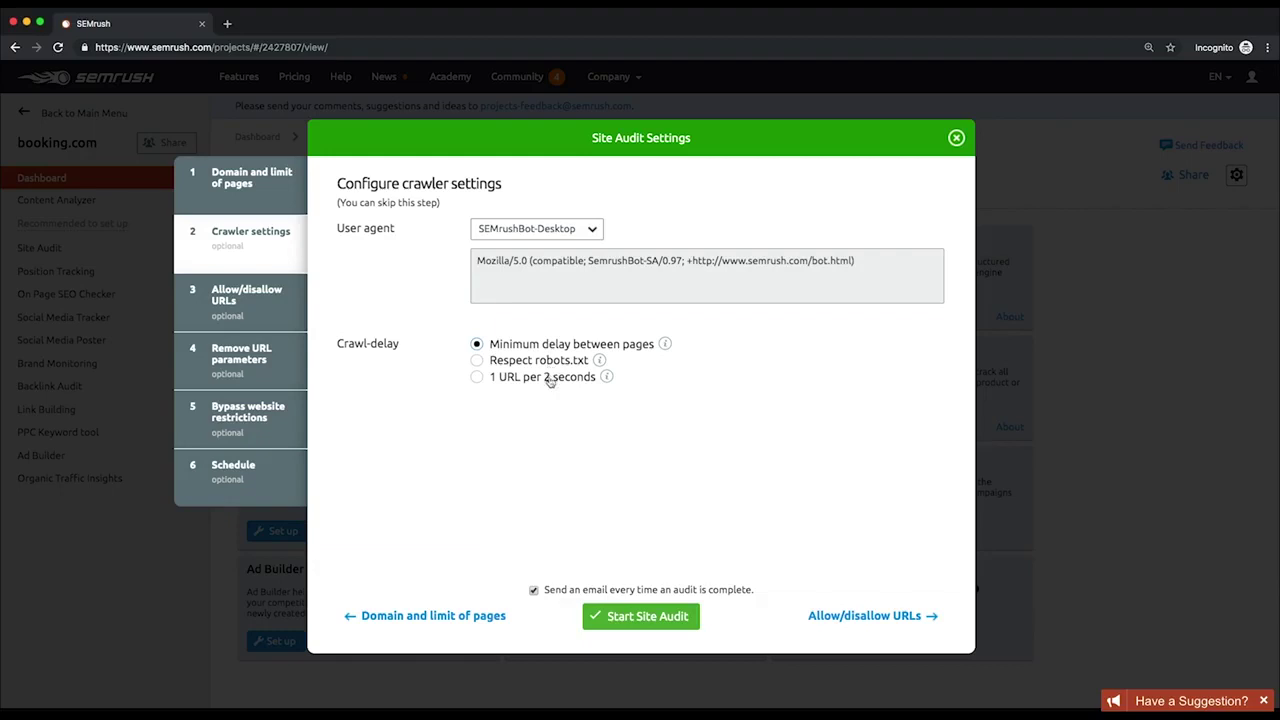
mouse_move(606, 378)
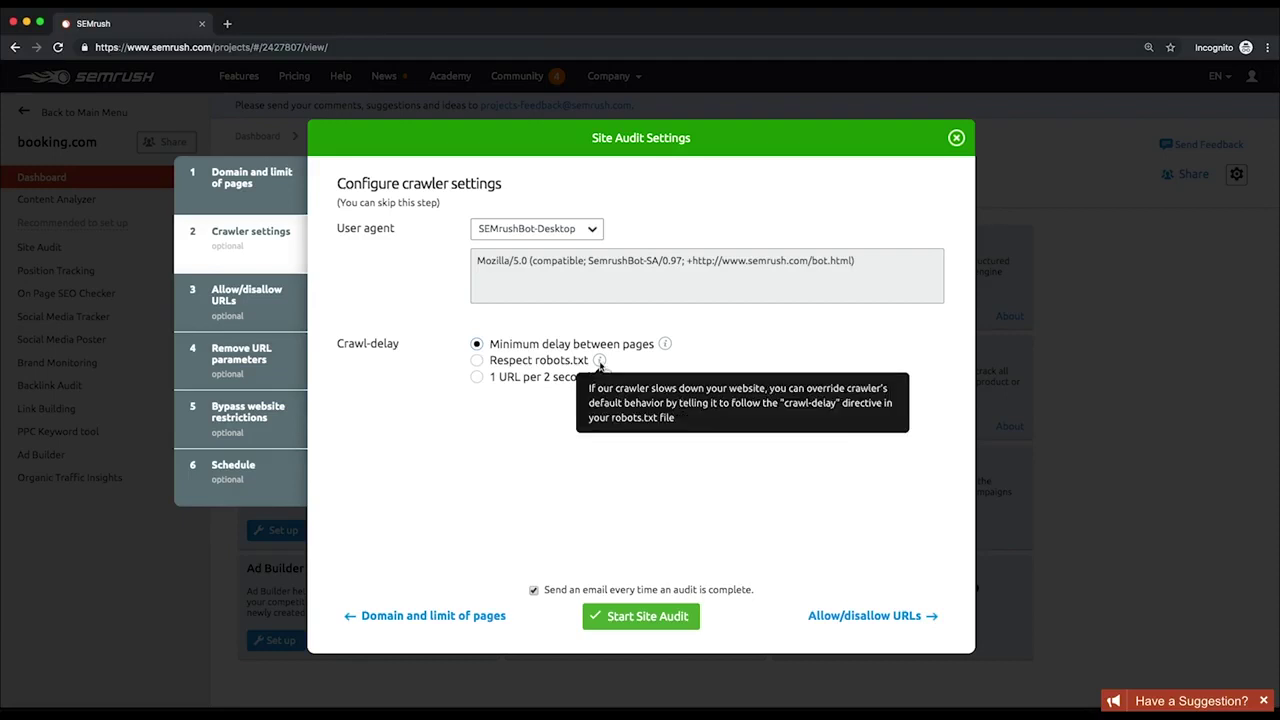
mouse_move(663, 348)
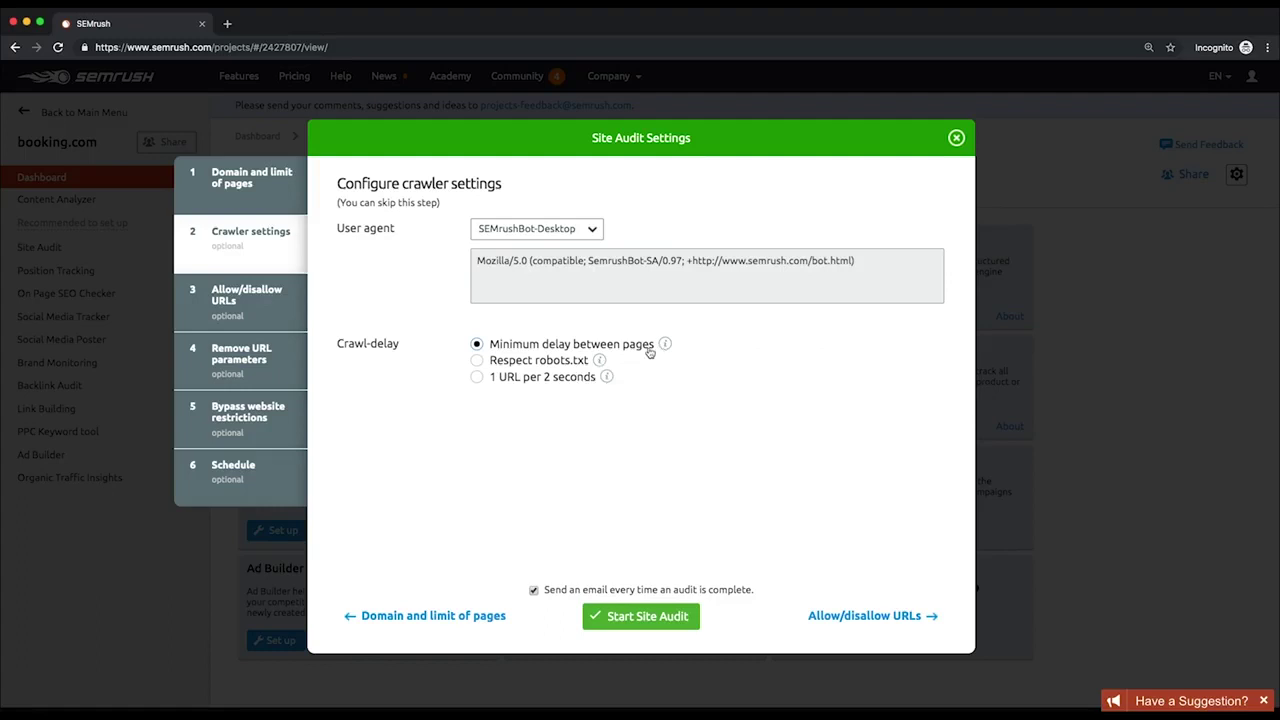
Step: Try /apartments/double/ as an allow mask and as a disallow mask for crawled URLs, and clear both masks
left_click(830, 616)
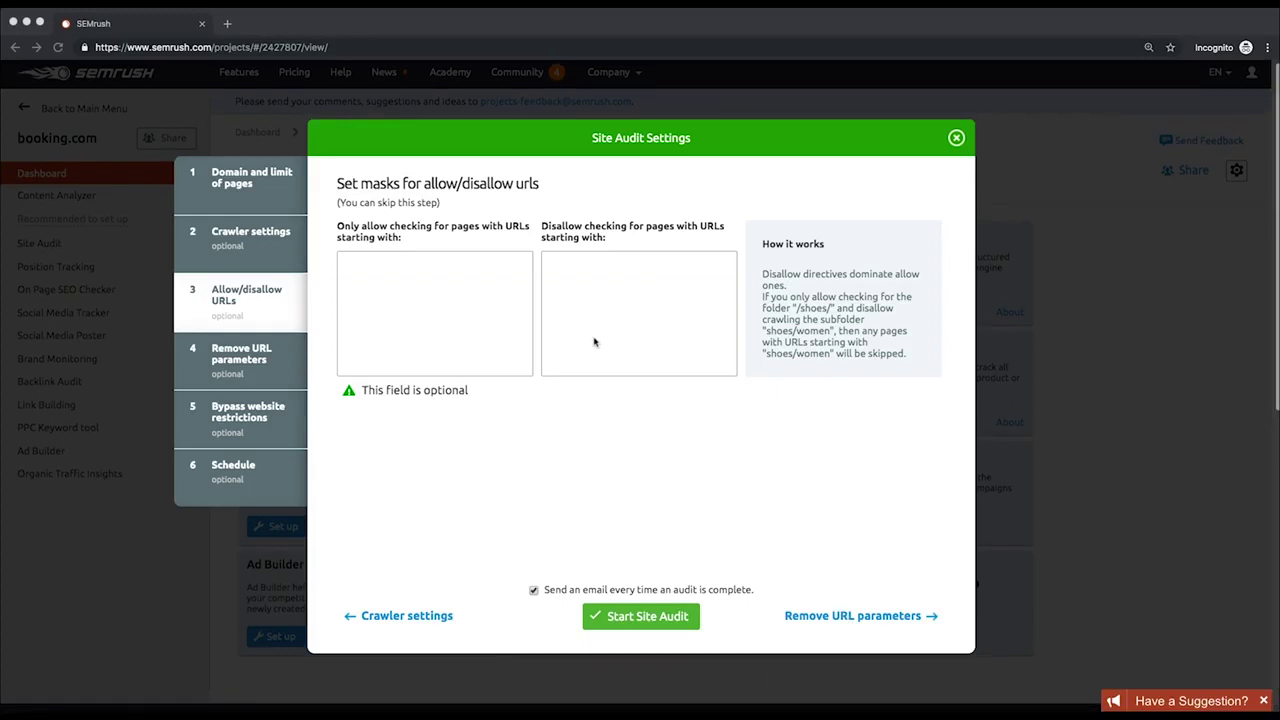
left_click(459, 301)
type("/apartments/double/")
key("super+x")
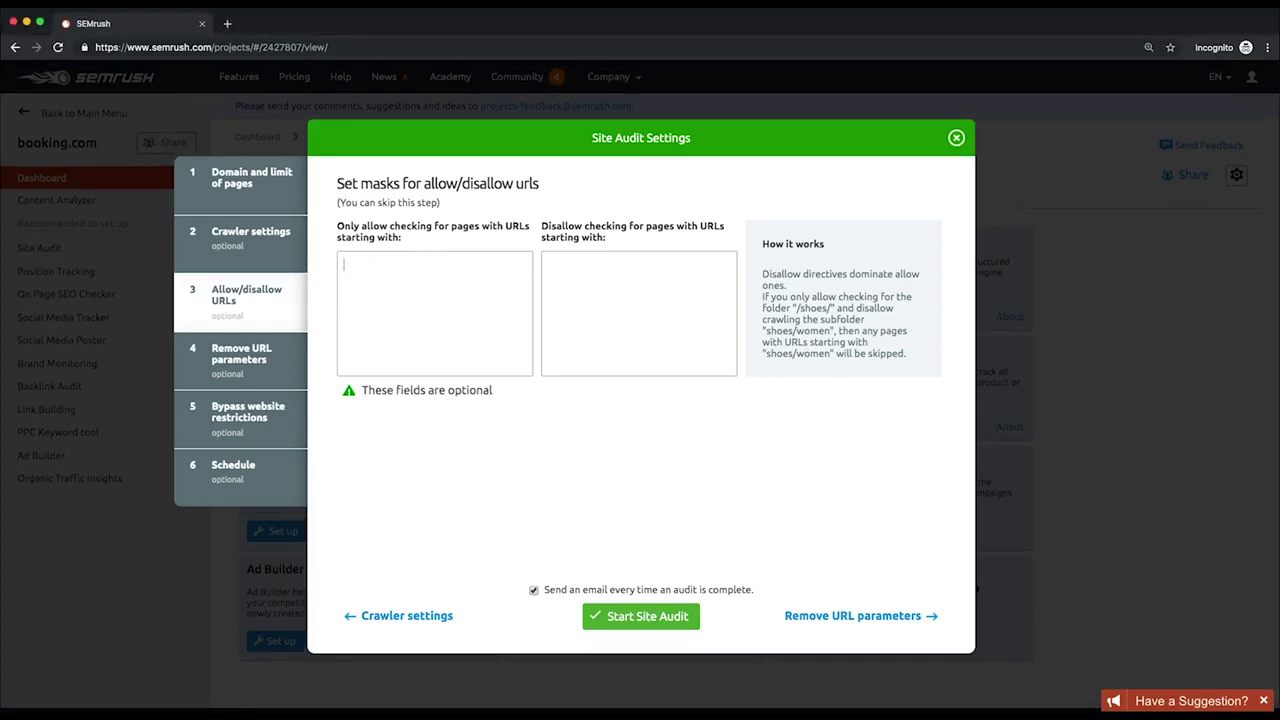
left_click(594, 290)
key("super+v")
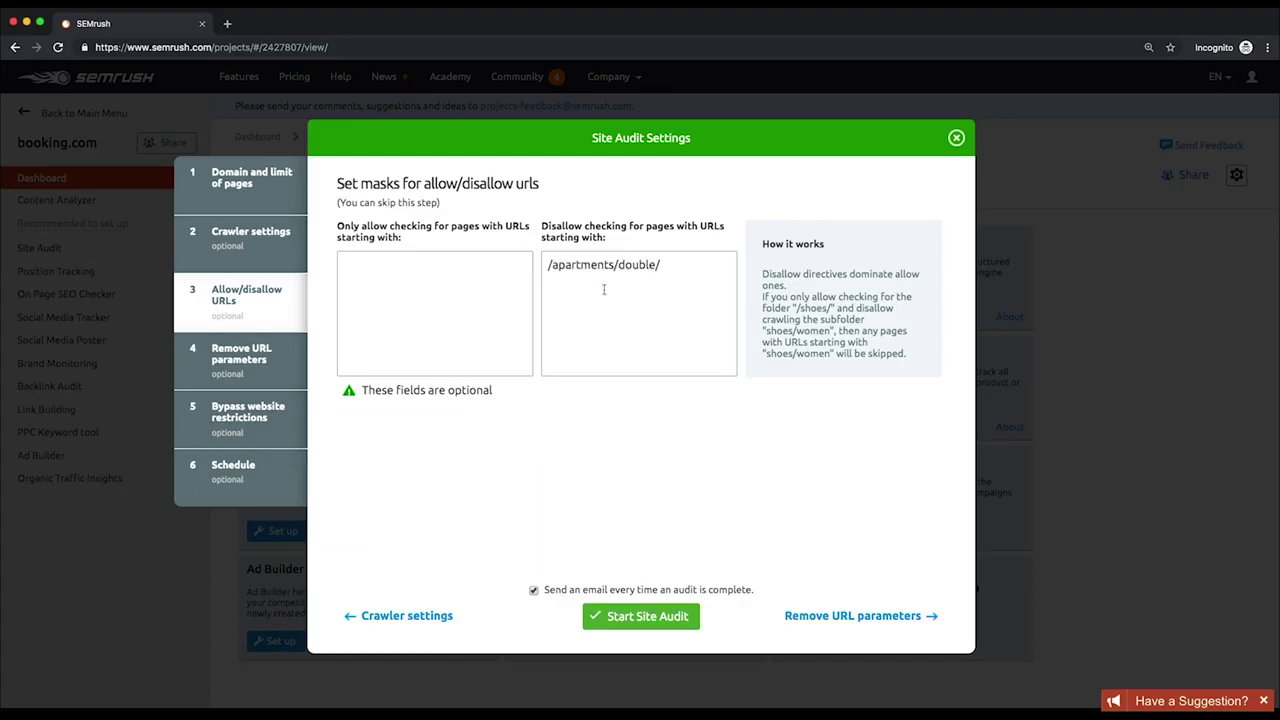
key("super+a")
key("BackSpace")
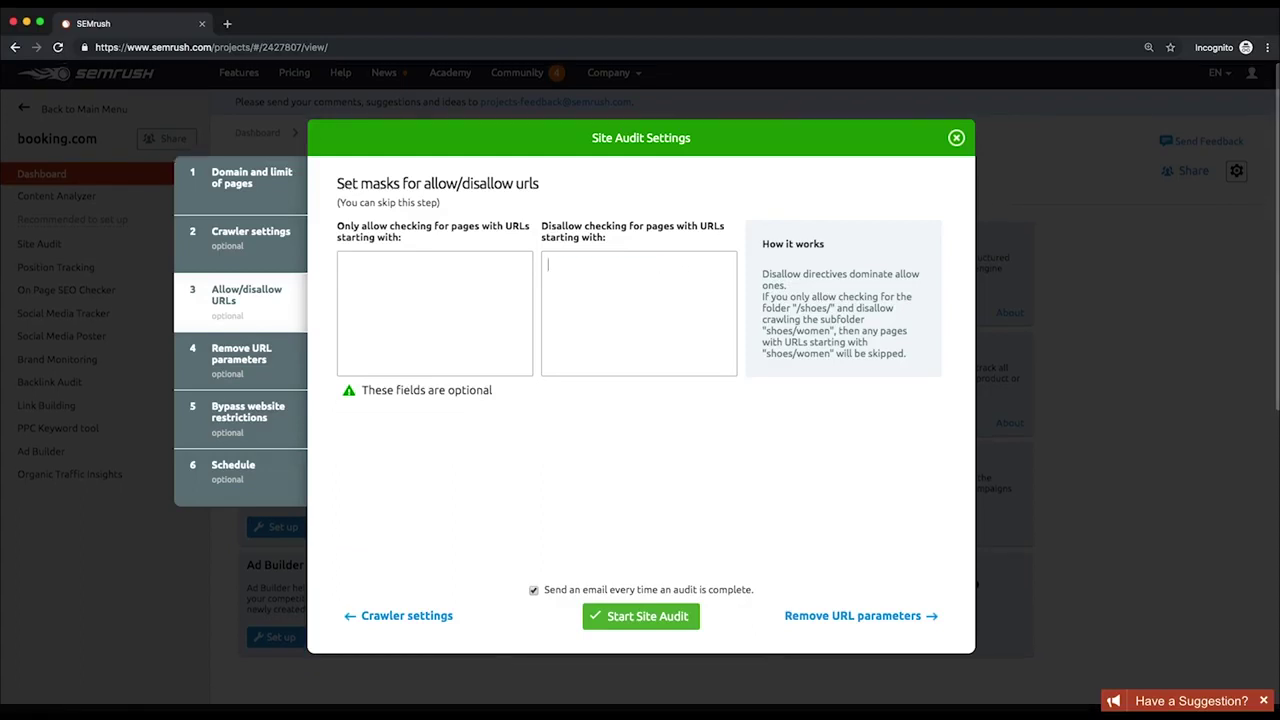
left_click(506, 312)
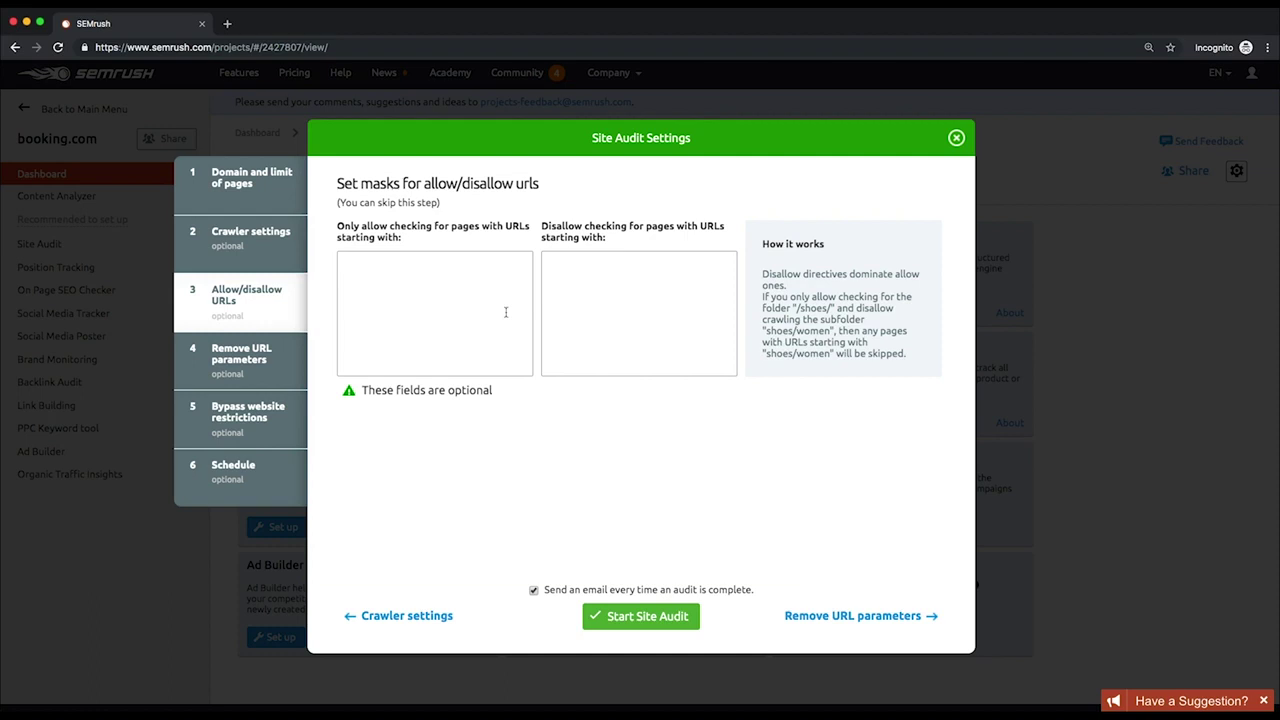
Step: Try utm_medium as a URL parameter to remove before crawling, and clear the entry
left_click(879, 618)
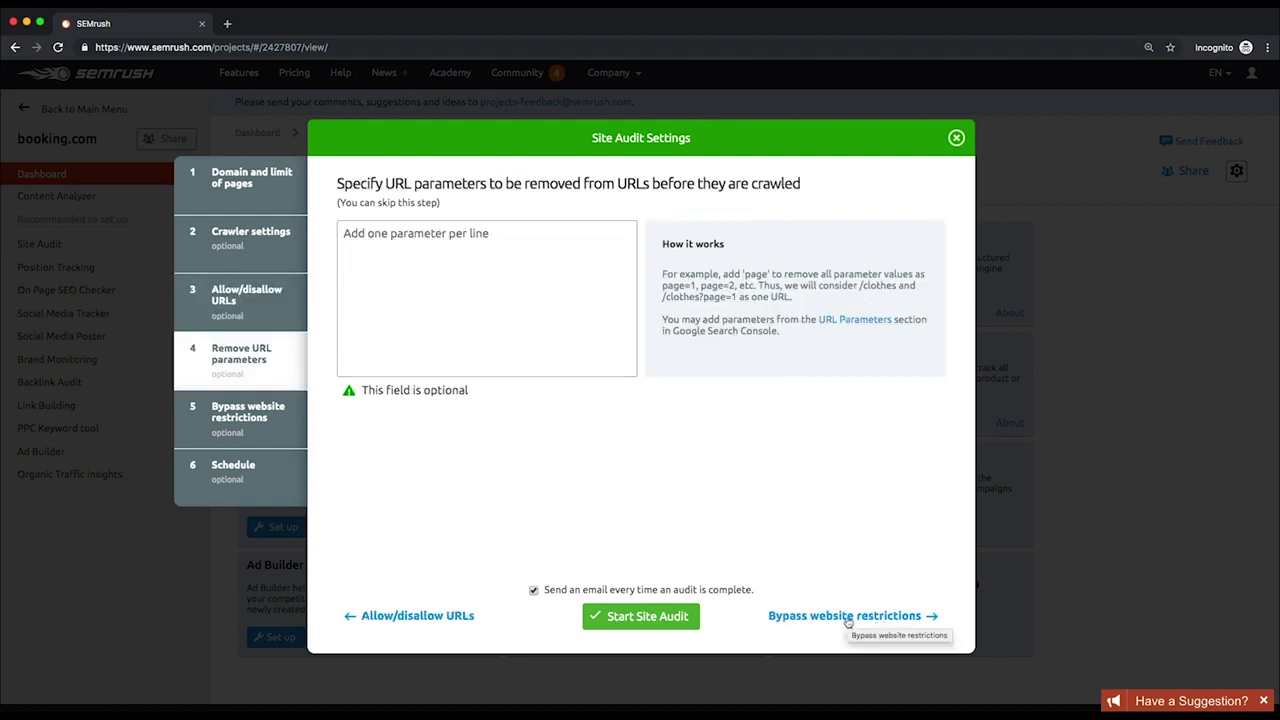
left_click(472, 292)
key("ctrl+v")
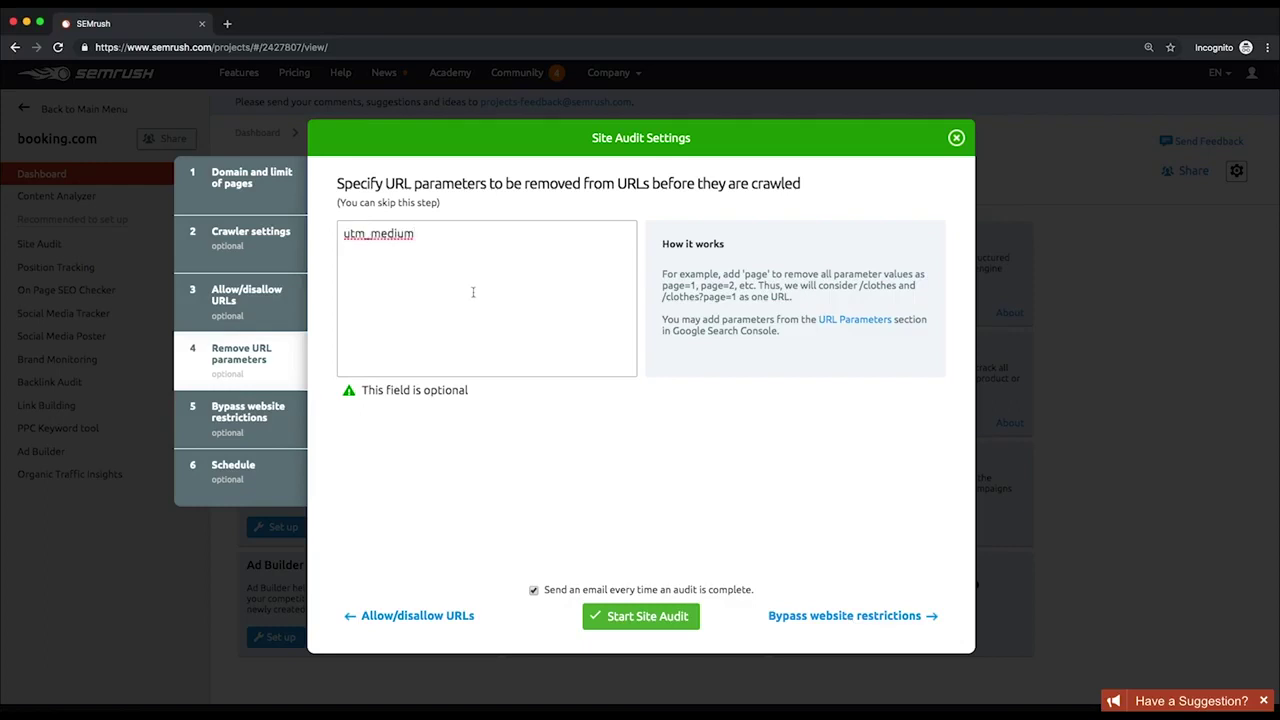
left_click_drag(418, 233, 338, 233)
key("BackSpace")
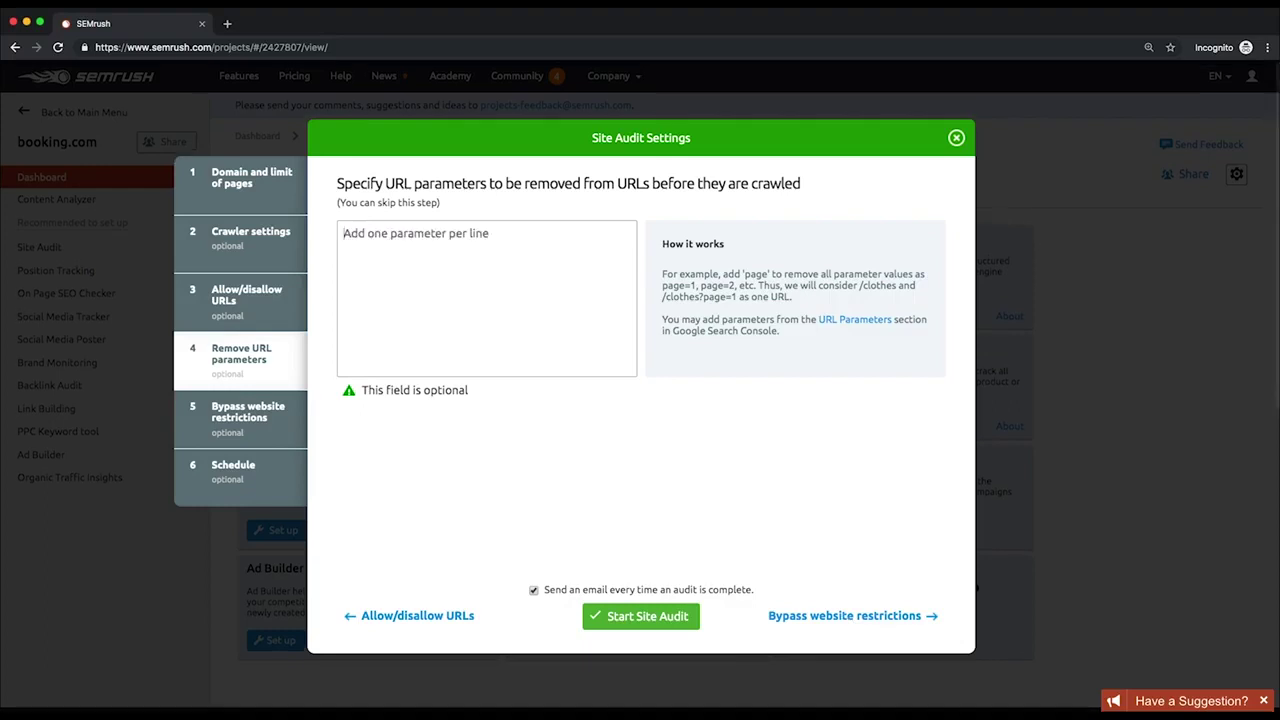
Step: Try the options for bypassing robots.txt disallow and crawling with credentials, and turn both back off
left_click(846, 615)
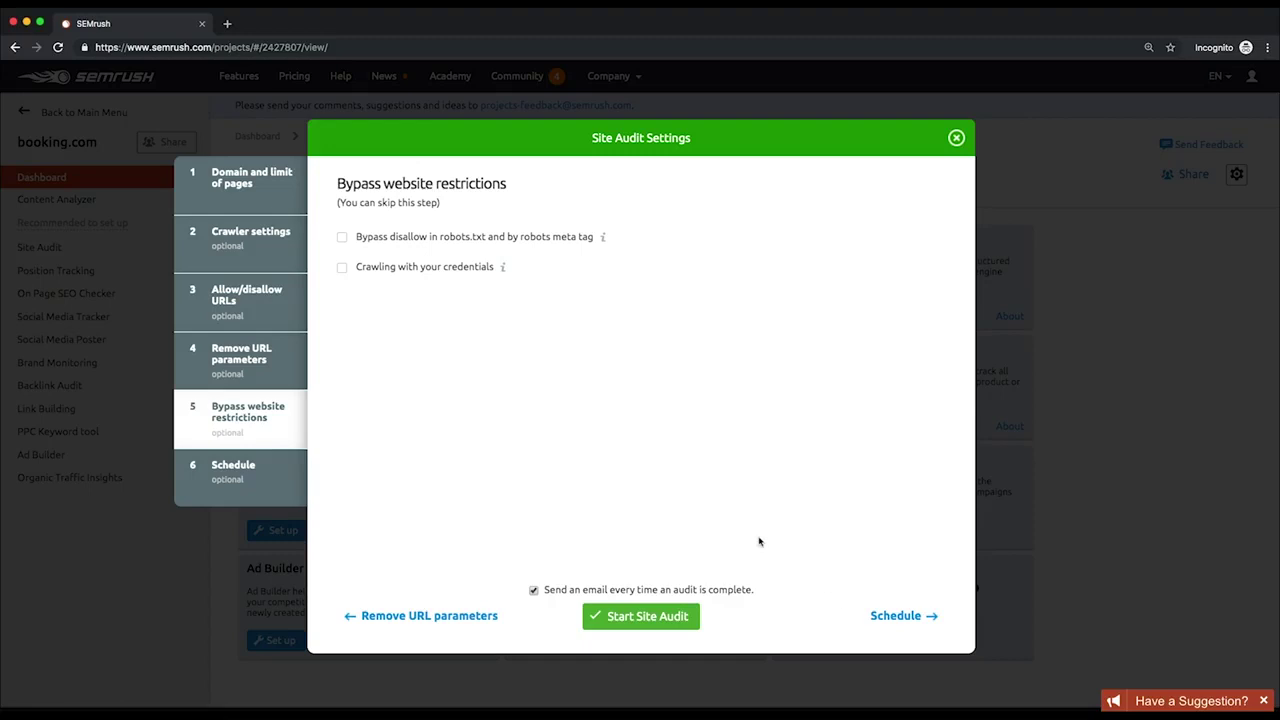
left_click(343, 238)
left_click(343, 238)
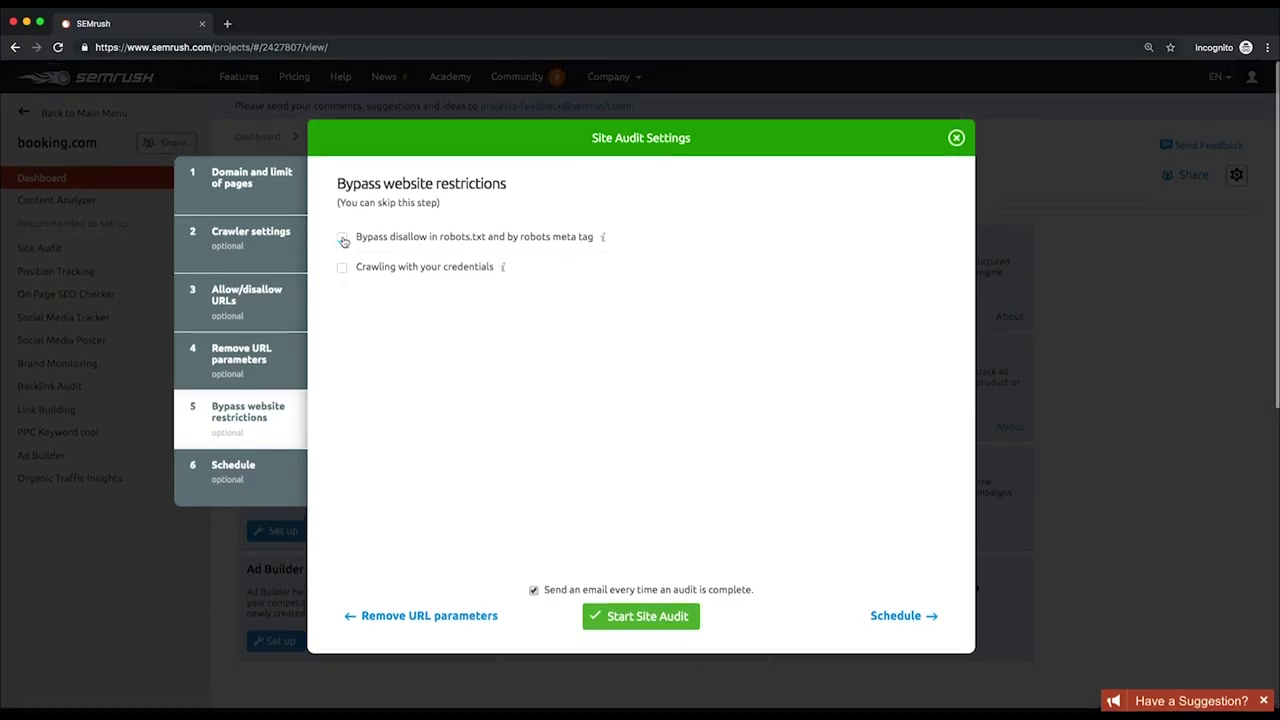
left_click(342, 268)
left_click(342, 268)
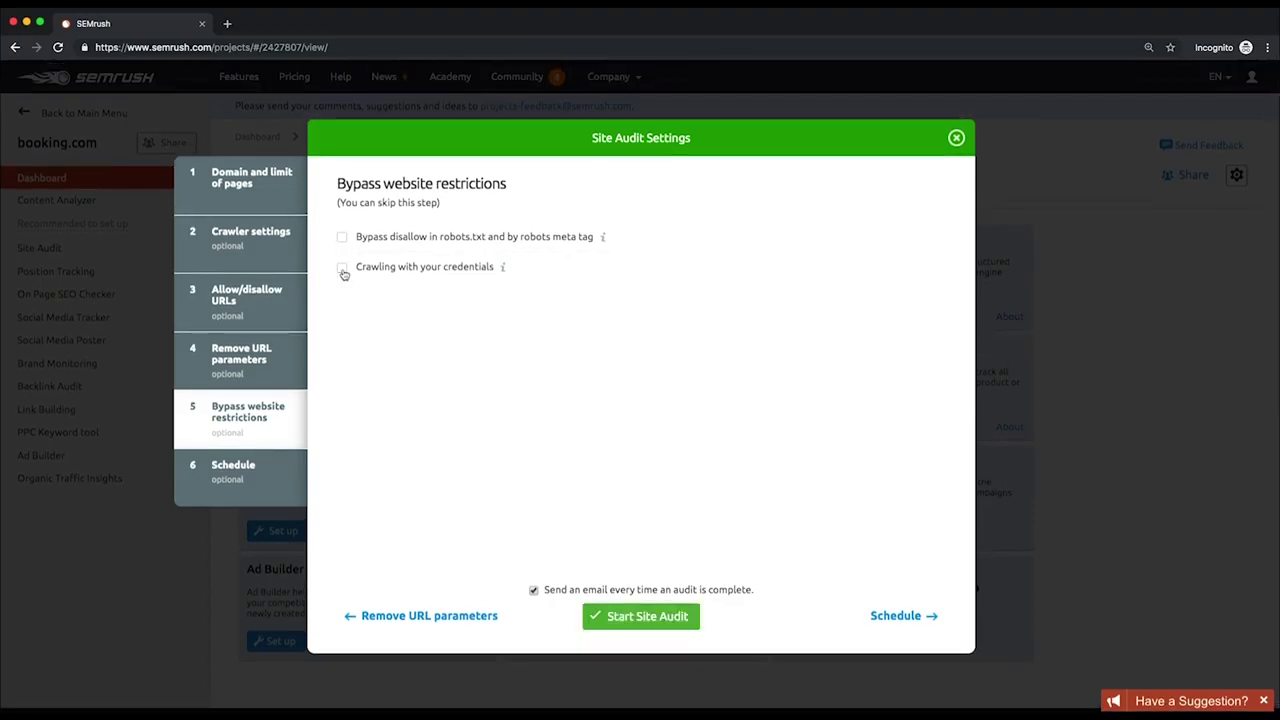
Step: Keep the audit schedule at Weekly, Every Sunday and start the site audit
left_click(889, 615)
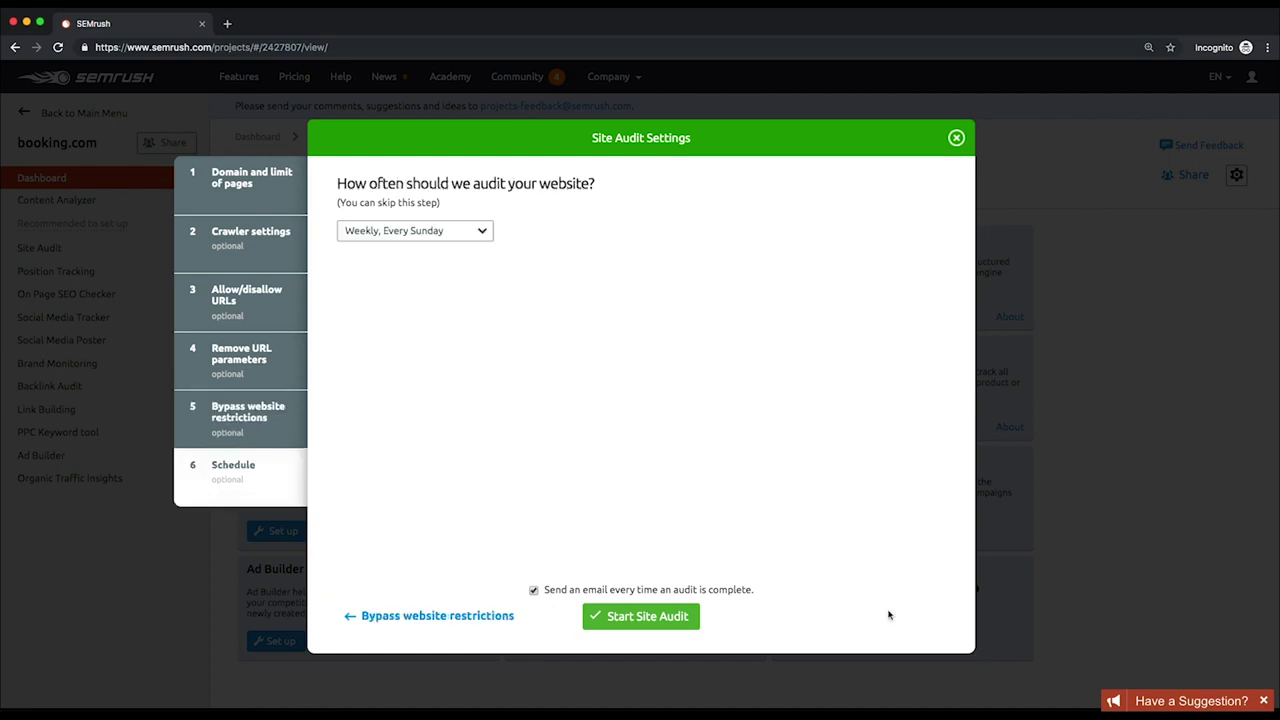
left_click(447, 232)
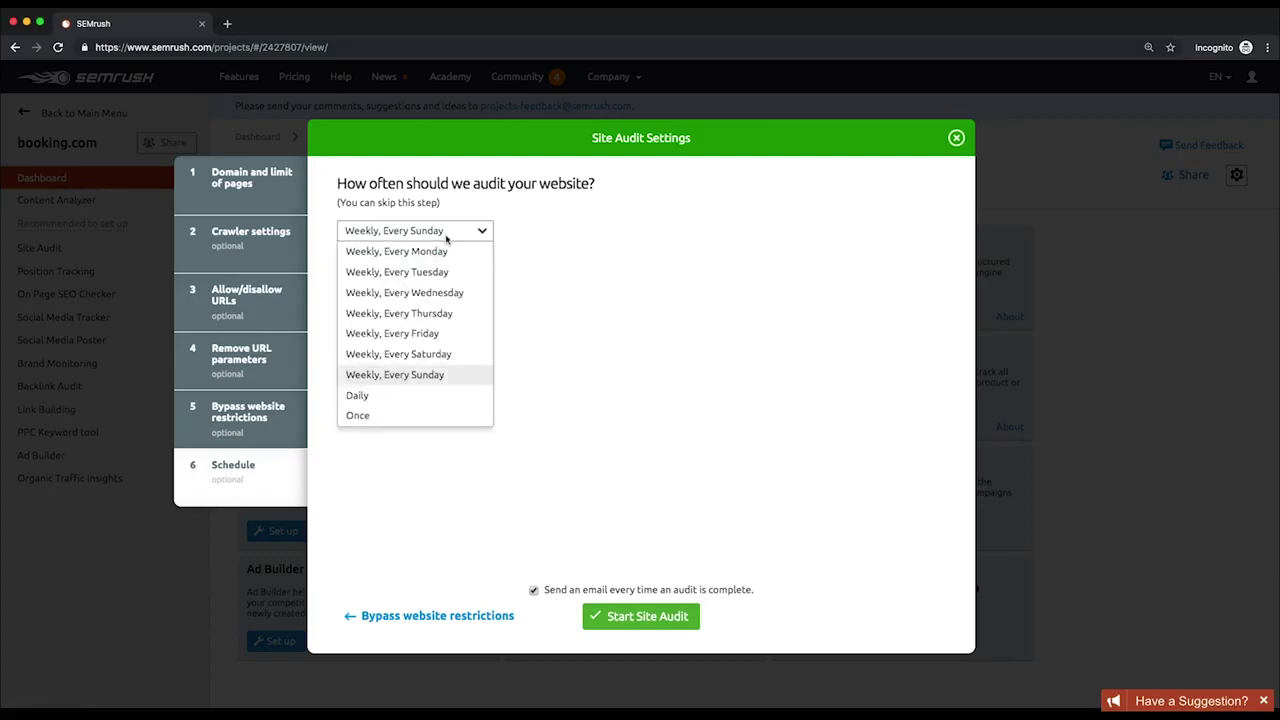
left_click(482, 472)
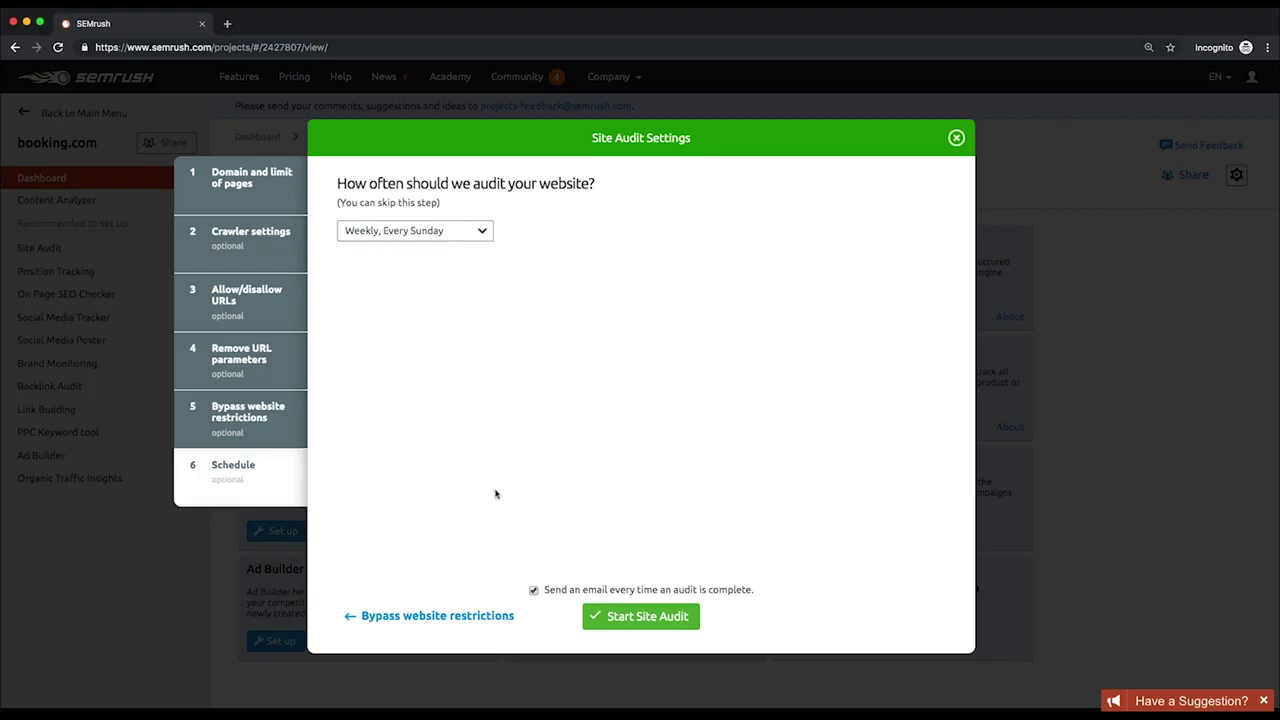
left_click(618, 617)
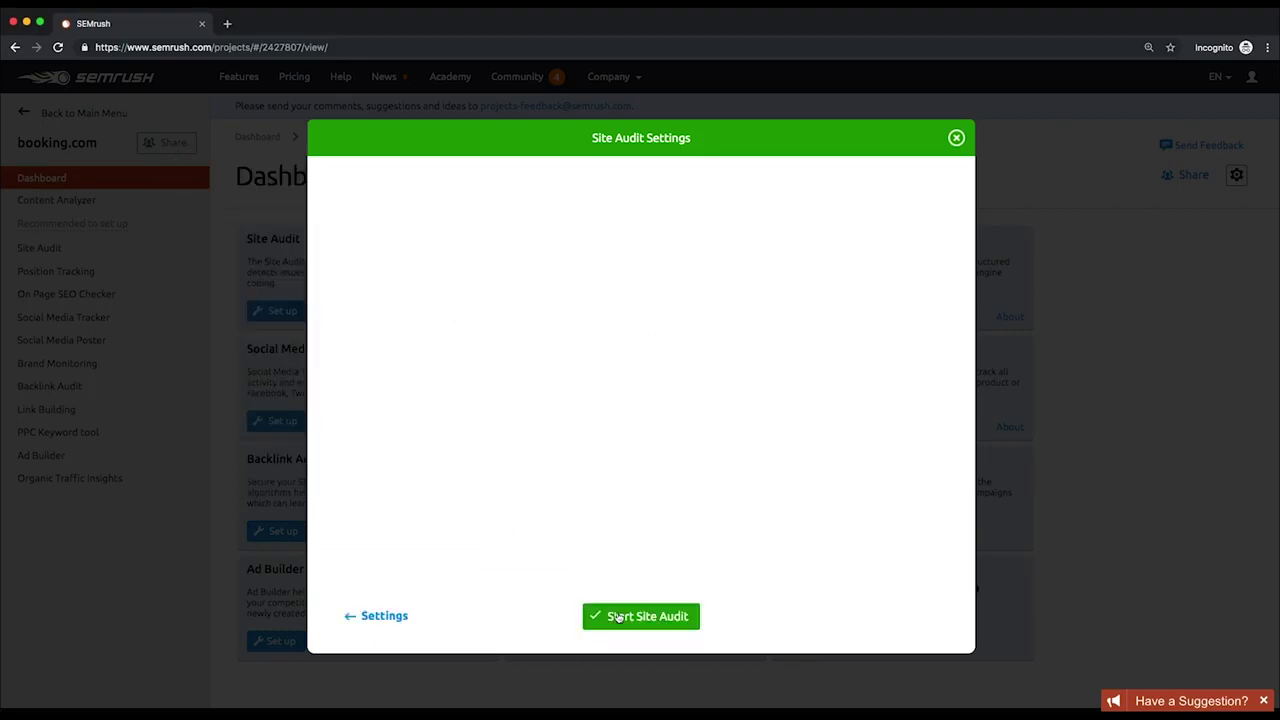
left_click(618, 617)
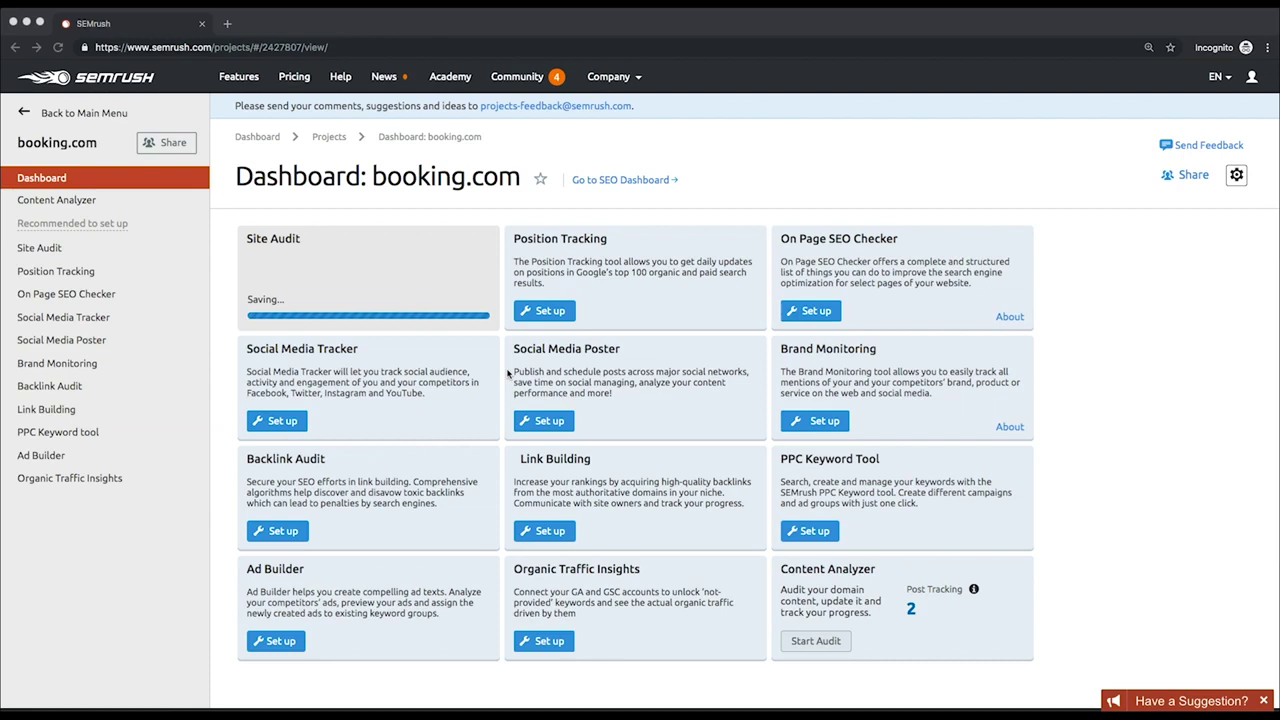
Step: Open the booking.com Site Audit report and examine its overview scores, thematic reports and top issues
left_click(298, 254)
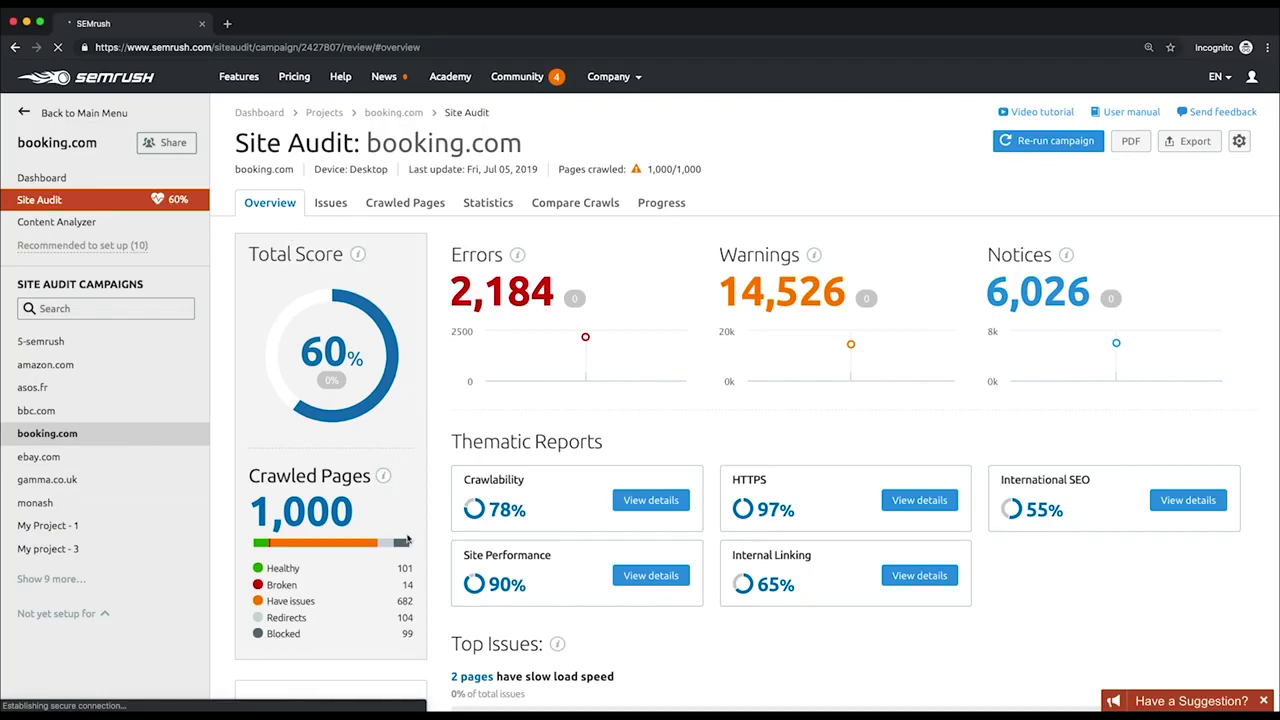
scroll(407, 539, "down", 1)
scroll(407, 539, "down", 3)
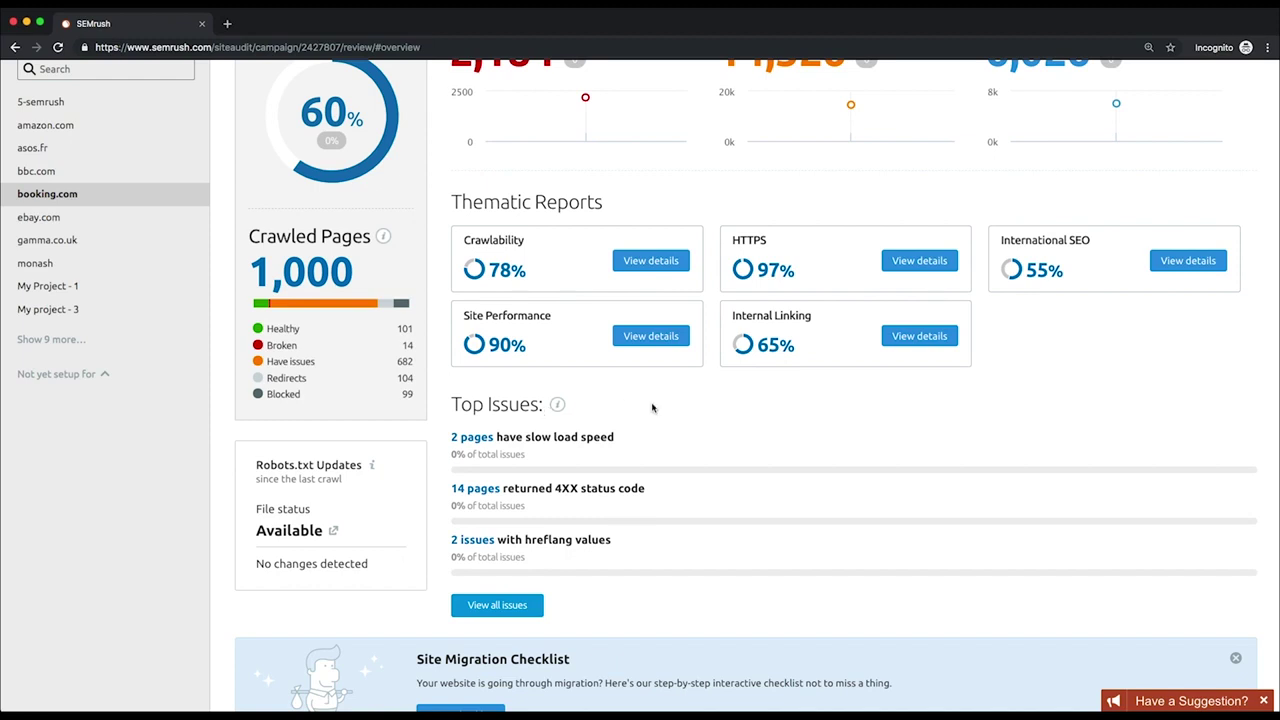
scroll(652, 407, "up", 3)
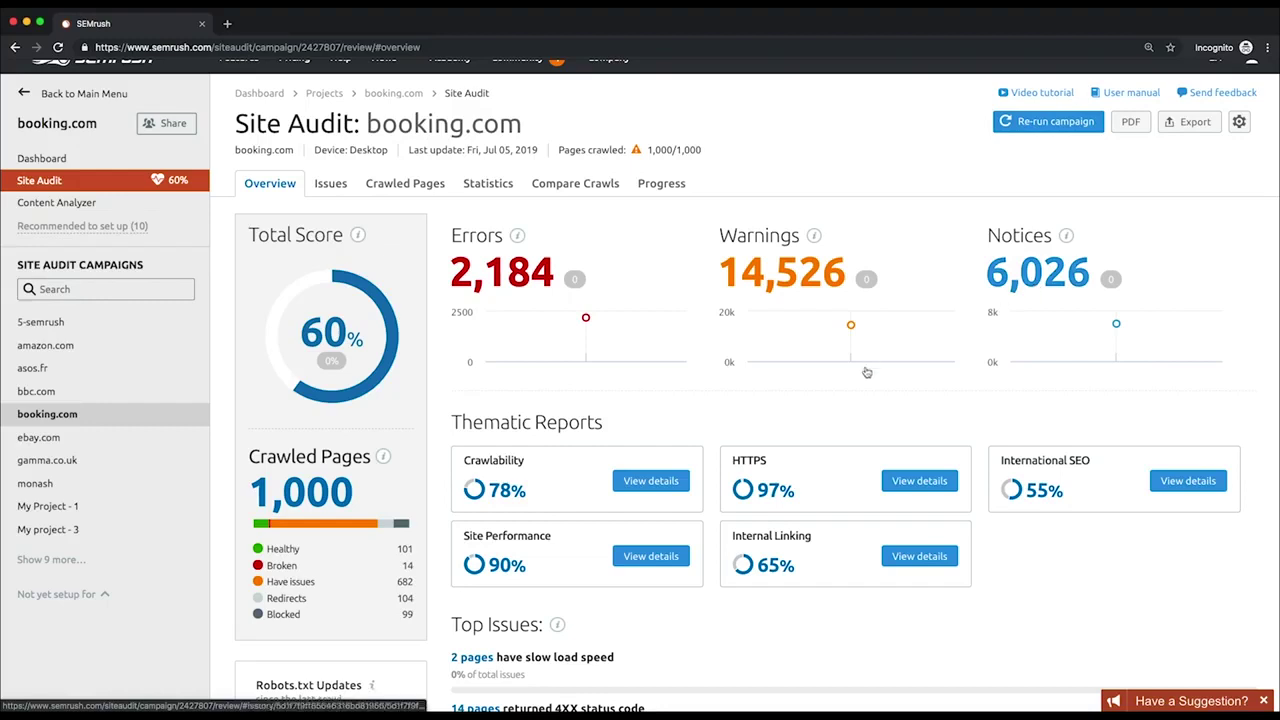
scroll(860, 396, "down", 2)
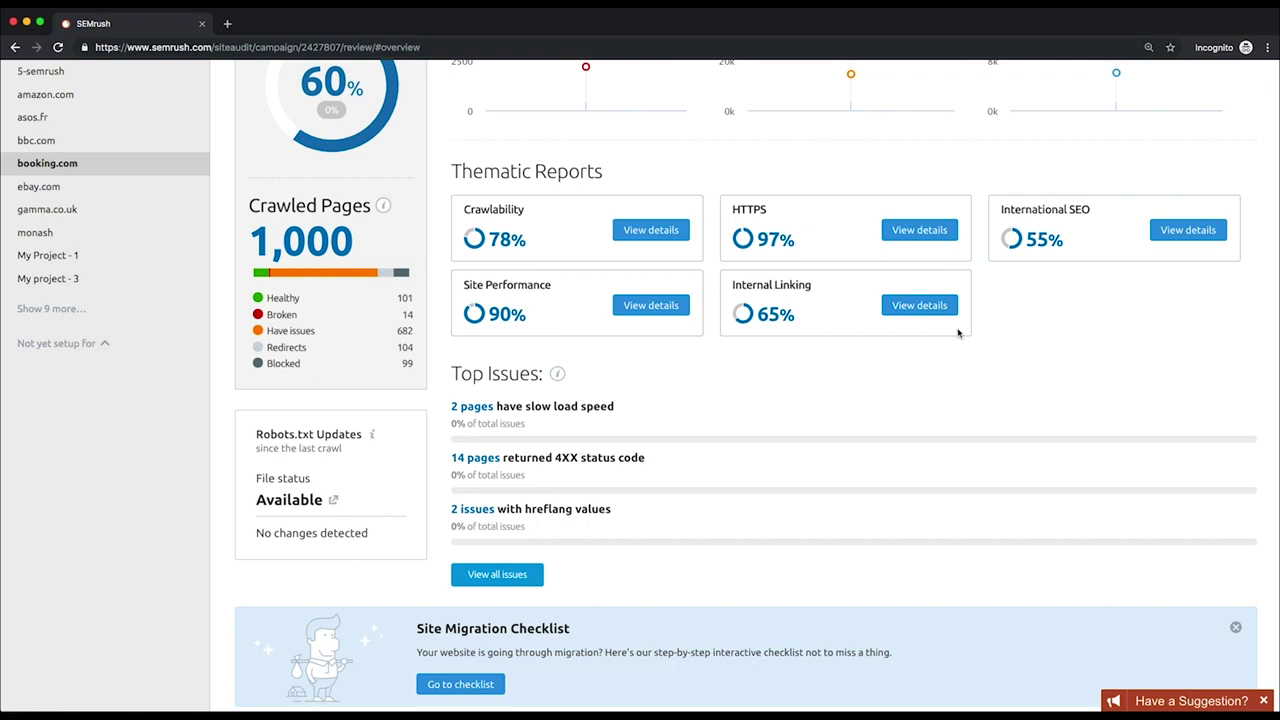
Step: Examine the Crawlability report's details, and return to the overview to review the top issues
left_click(652, 234)
scroll(661, 290, "down", 10)
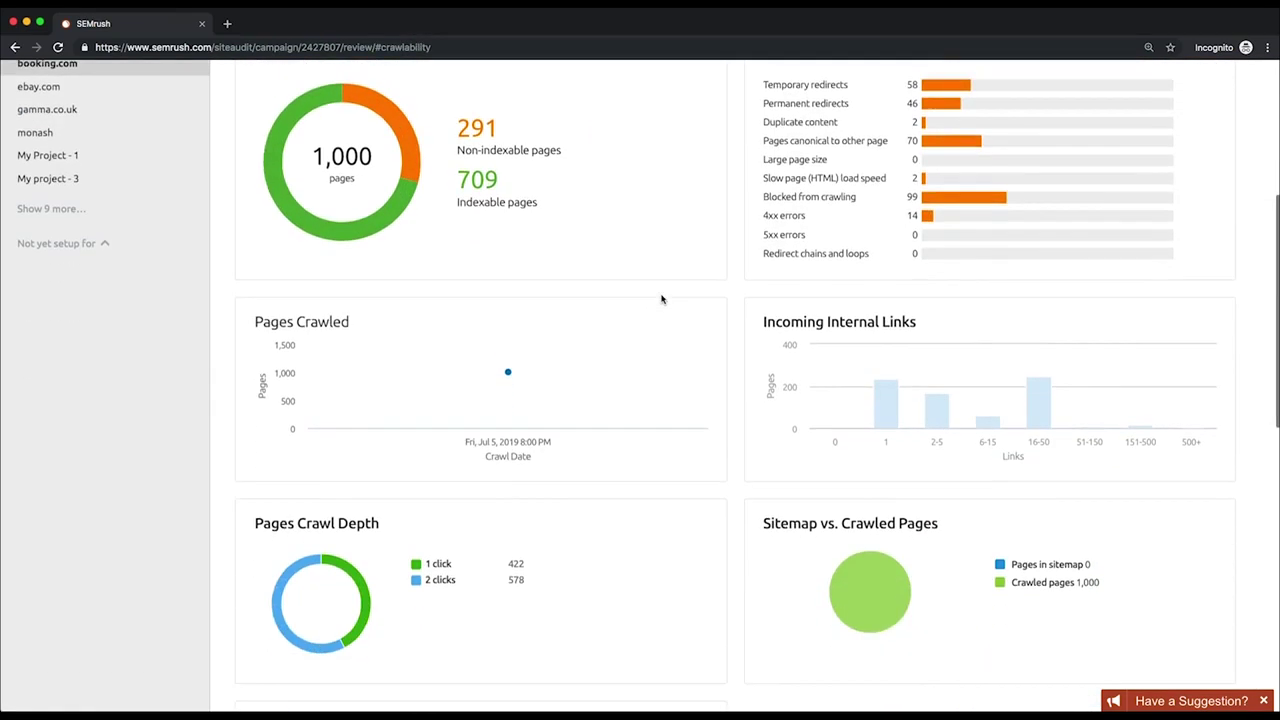
left_click(15, 48)
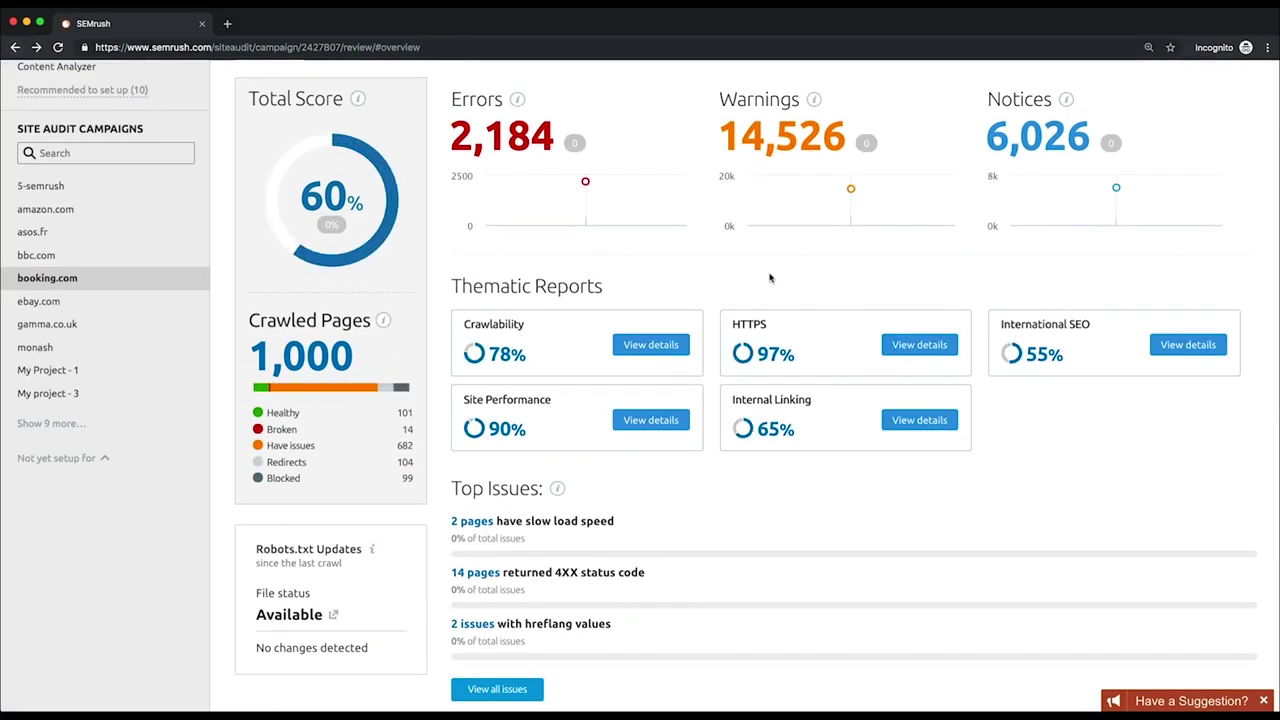
scroll(770, 278, "down", 4)
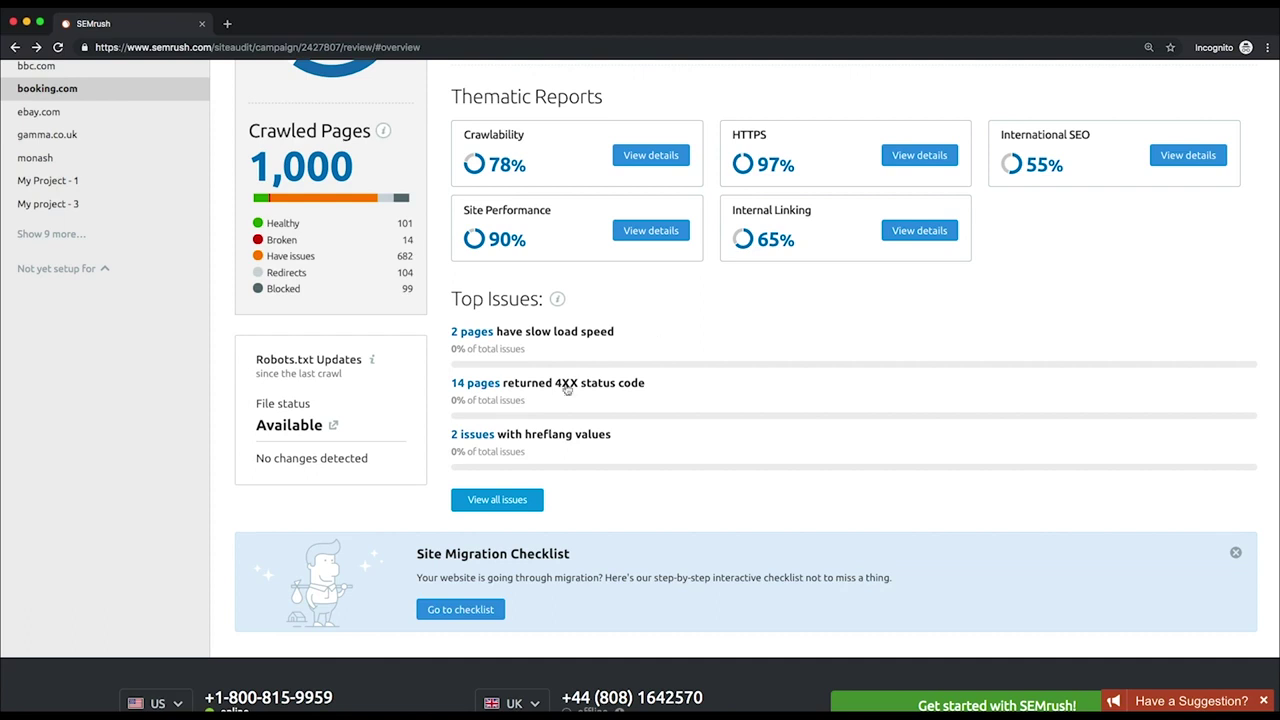
Step: Open the full issues list, read how to fix broken internal links, and examine the broken internal links report
left_click(515, 502)
scroll(519, 507, "up", 3)
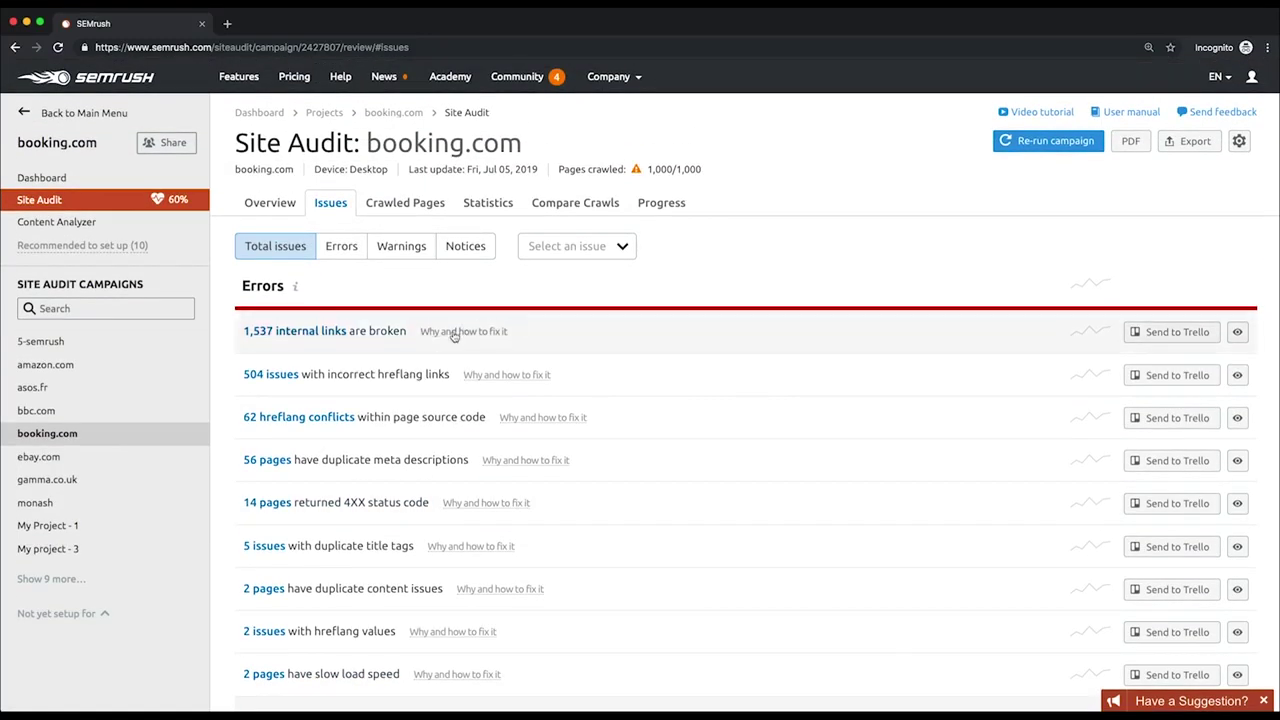
mouse_move(453, 336)
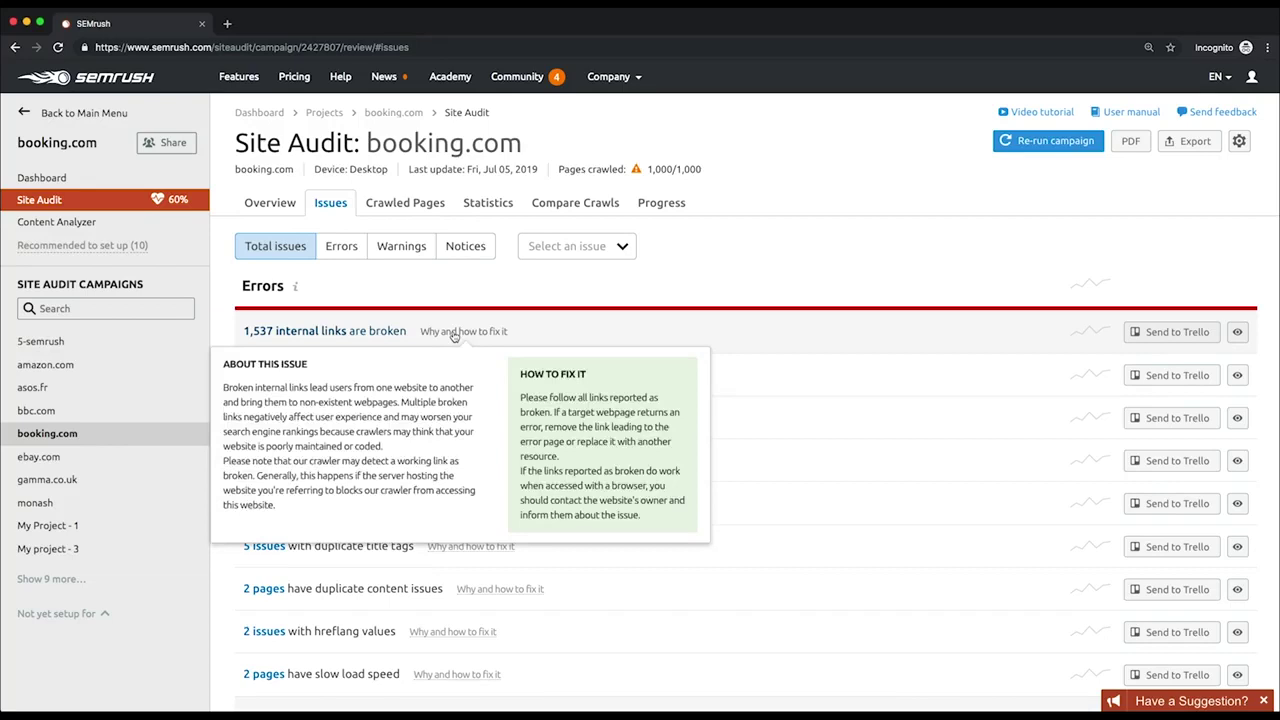
left_click(329, 333)
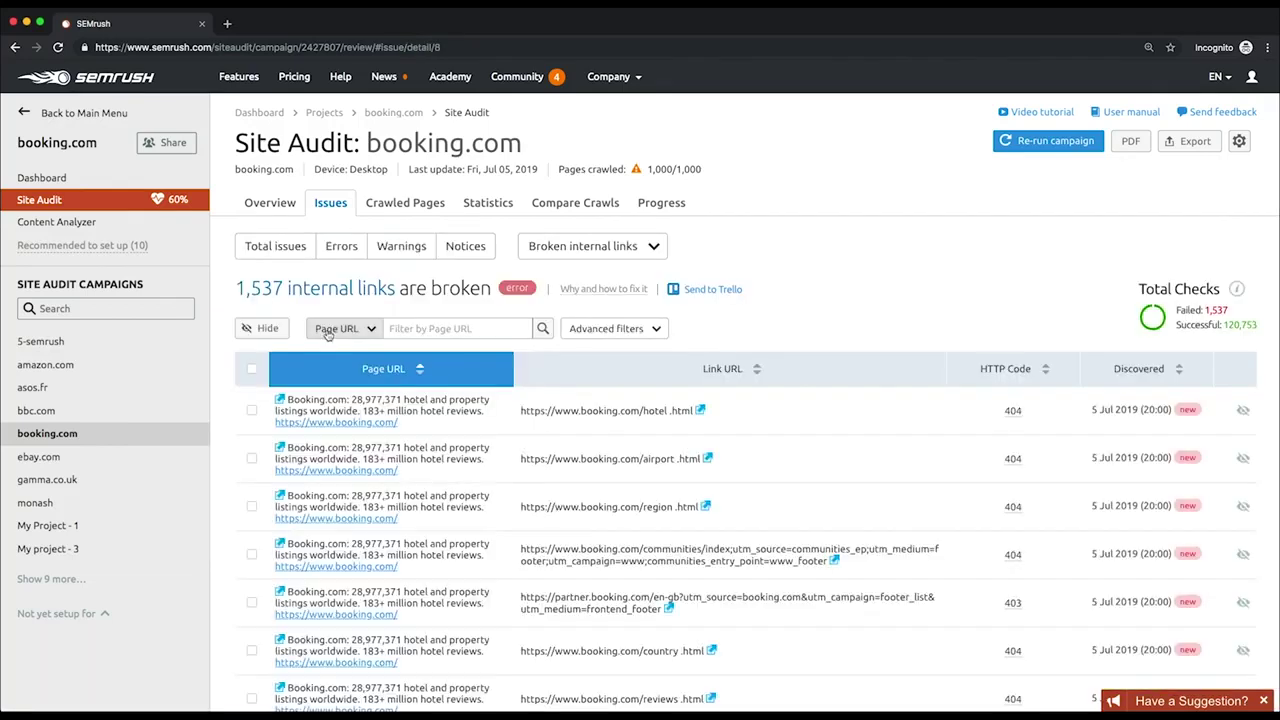
scroll(377, 451, "down", 5)
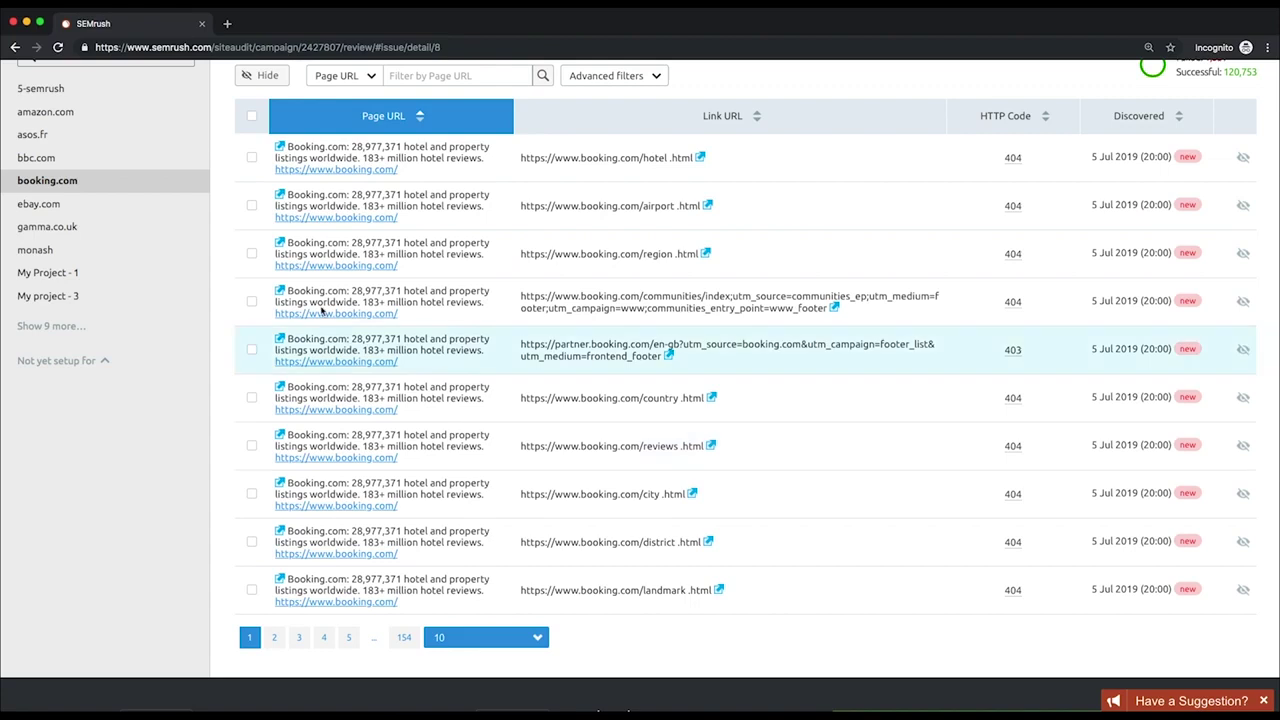
Step: Return to the issues list, preview the Trello card for the broken internal links issue, and close it
left_click(16, 47)
scroll(651, 320, "down", 2)
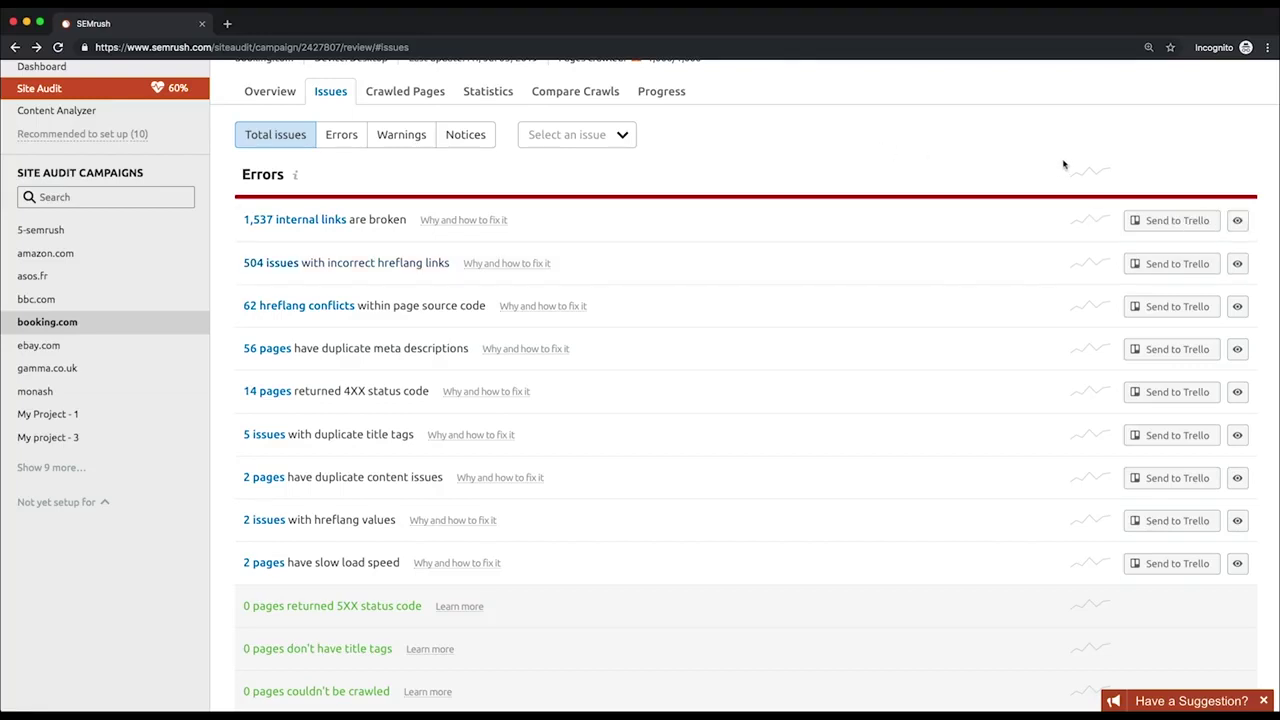
left_click(1177, 220)
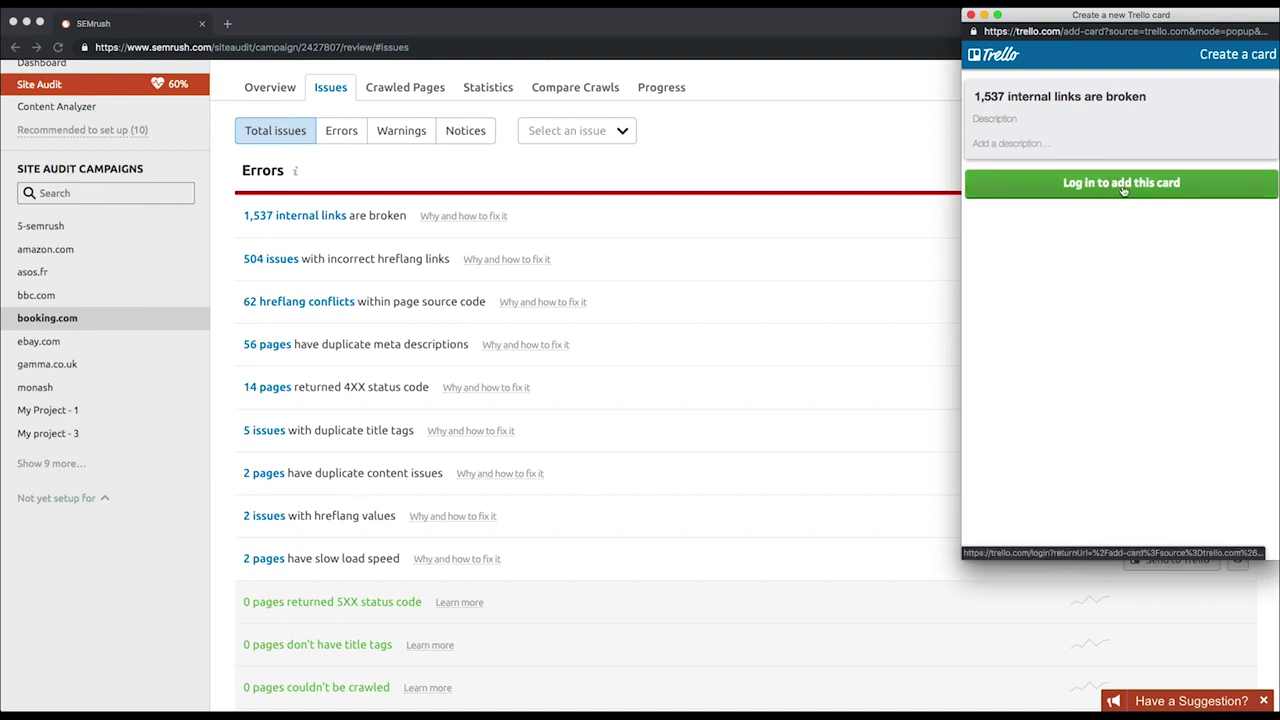
left_click(970, 15)
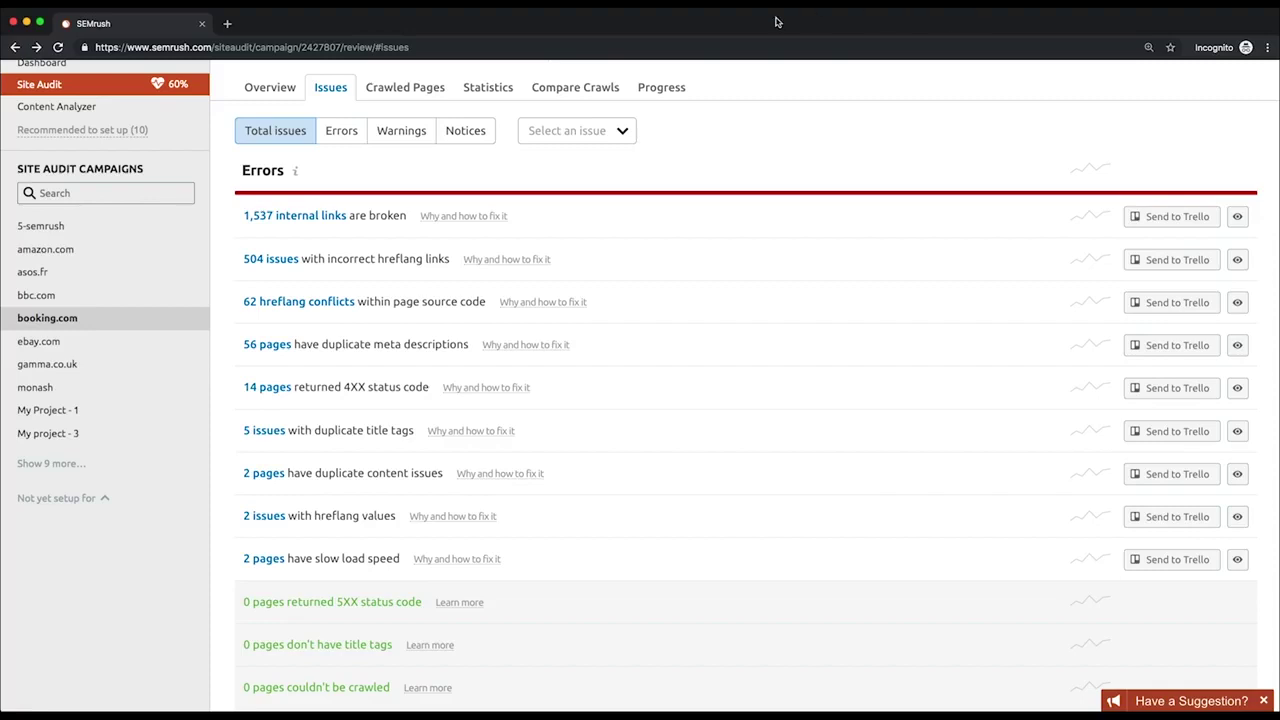
Step: Open the Crawled Pages report and look through the available values of the Crawl Depth filter
left_click(416, 89)
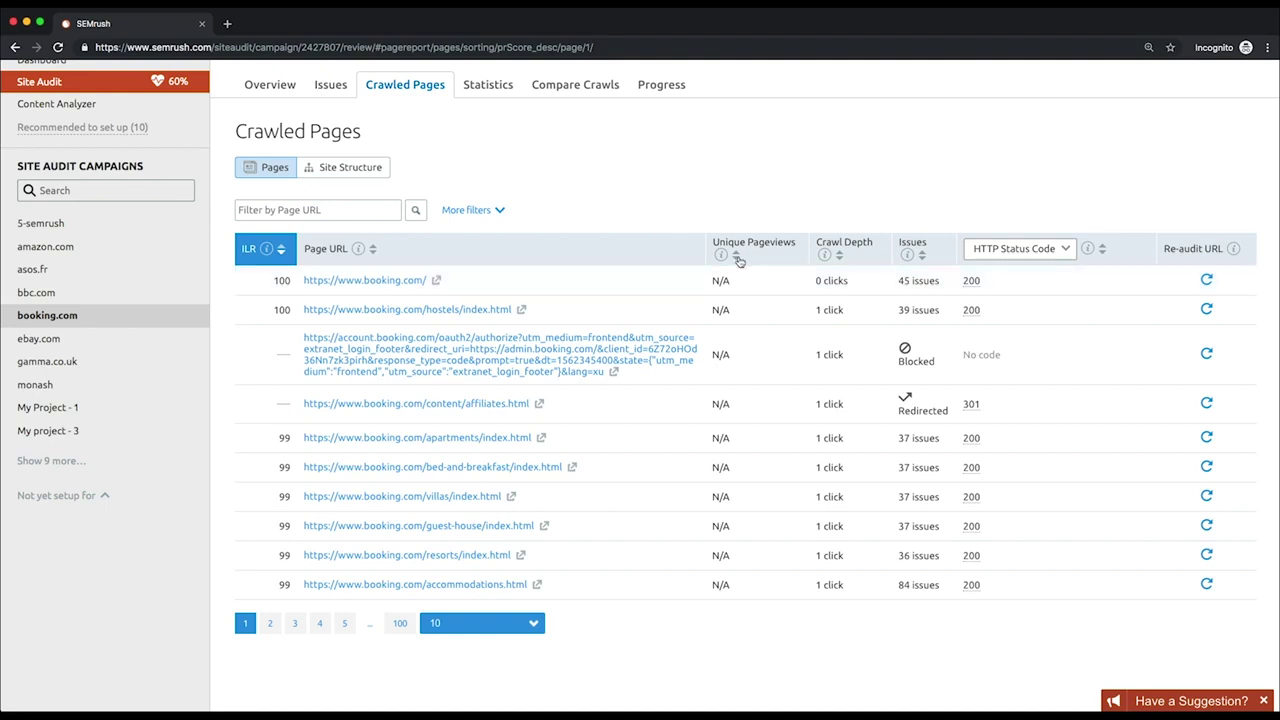
left_click(470, 210)
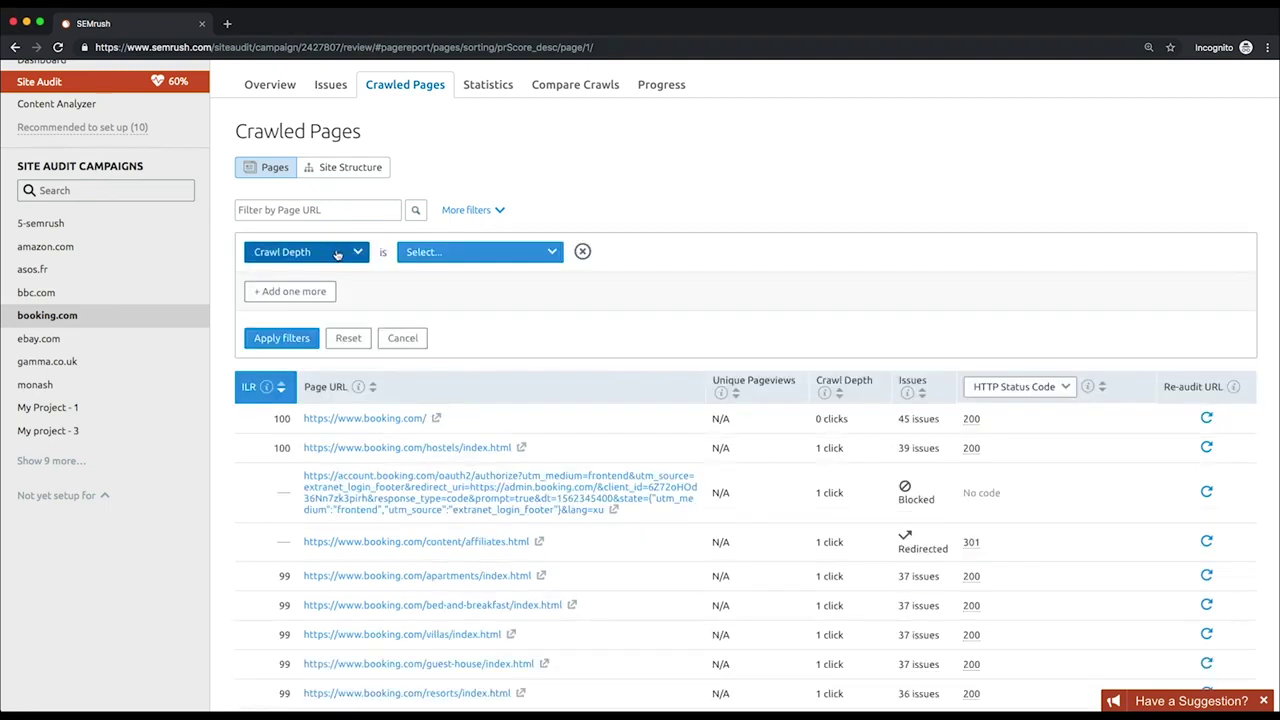
left_click(300, 251)
scroll(290, 515, "down", 2)
left_click(480, 158)
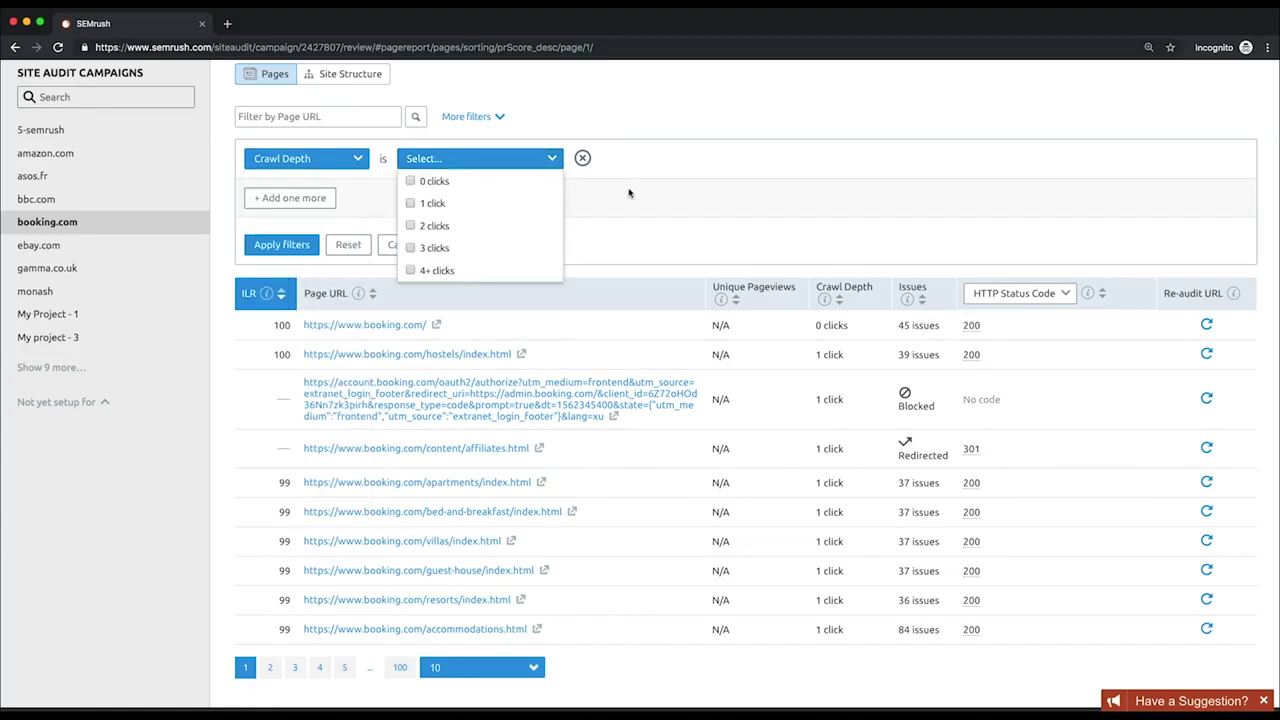
left_click(630, 193)
Step: Add a Page (HTML) Load Time filter condition for Slow (1-3s) and Slowest (>3s) pages
left_click(286, 197)
left_click(351, 196)
left_click(300, 282)
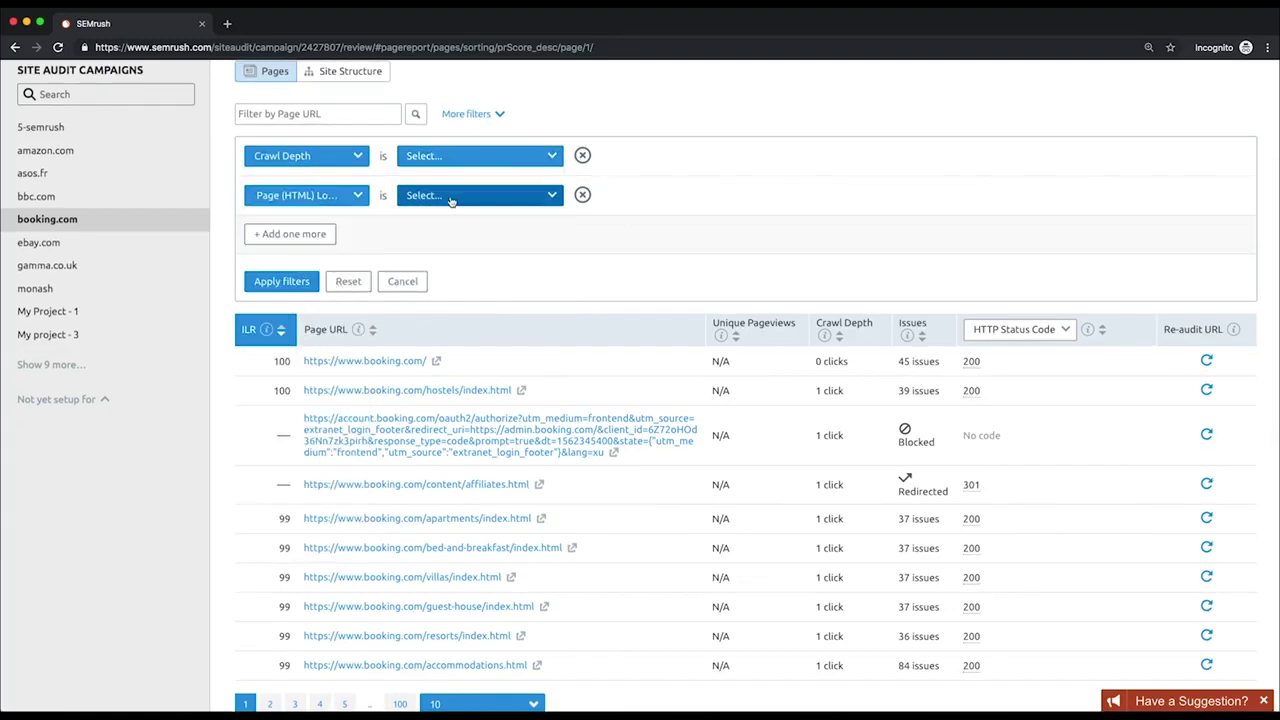
left_click(451, 198)
left_click(422, 262)
left_click(422, 285)
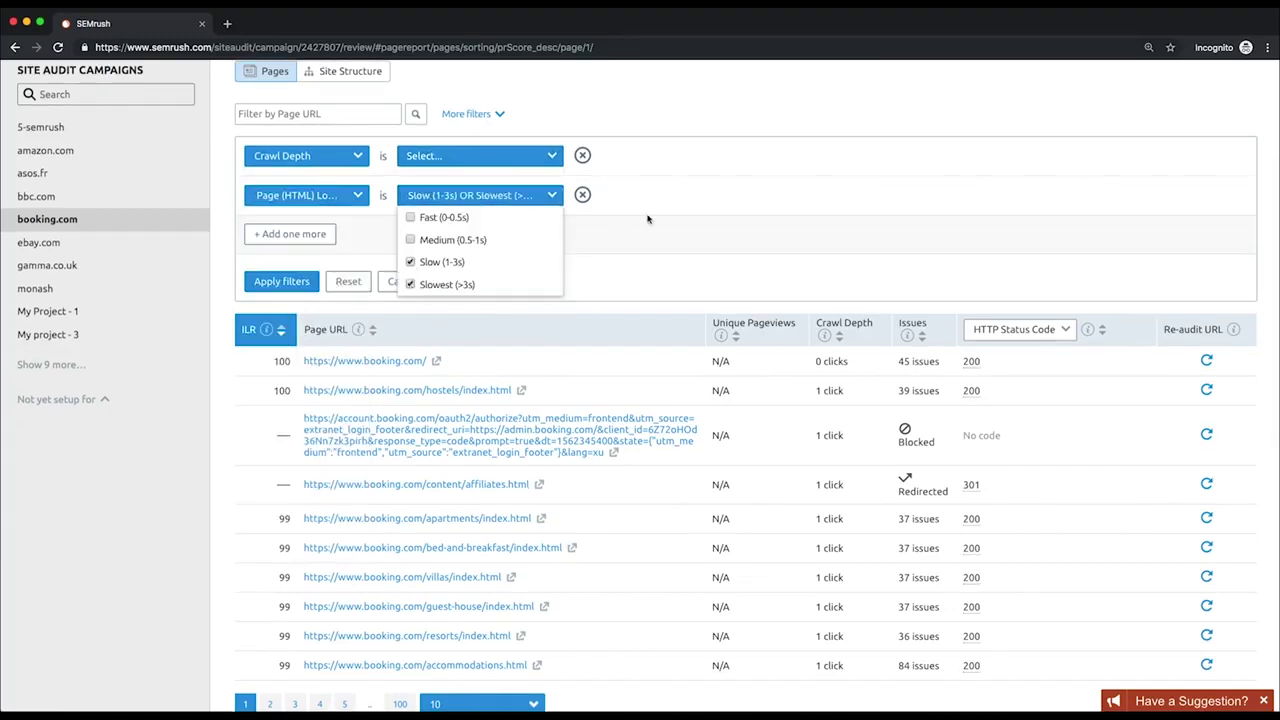
Step: Change the Crawl Depth condition to HTTP Status Code 4xx, and close the filters without applying them
left_click(317, 157)
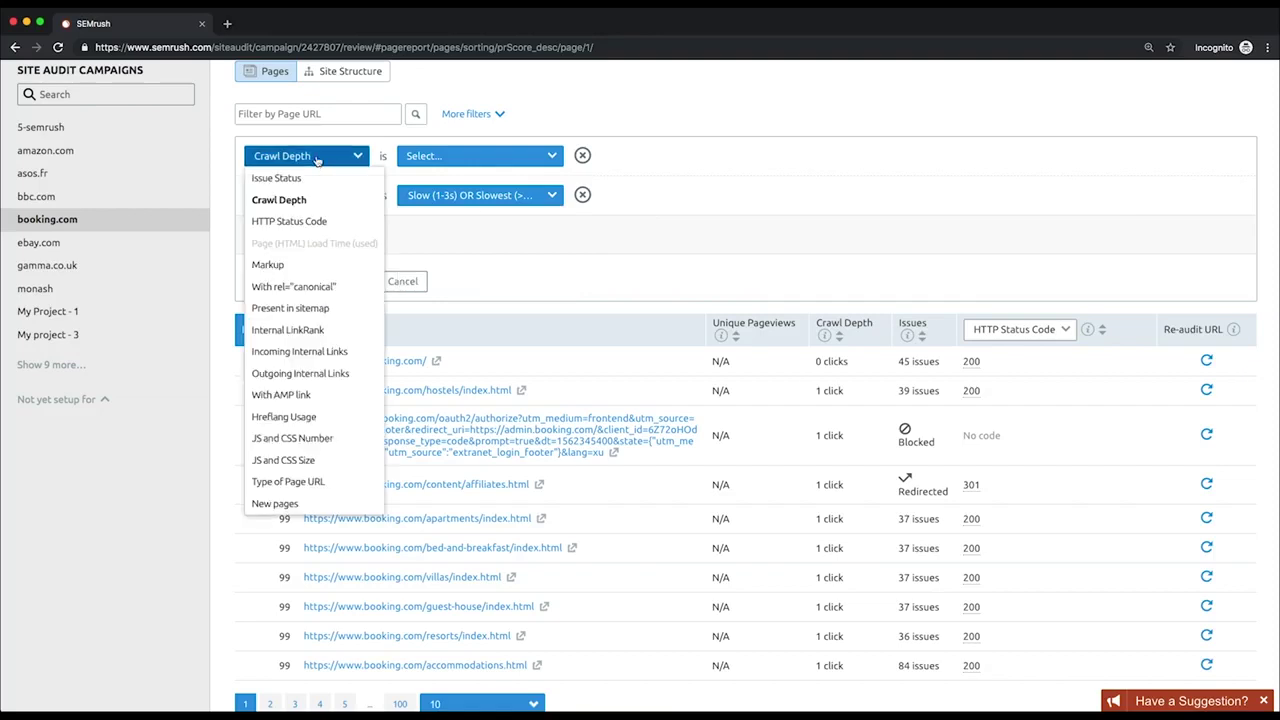
left_click(318, 221)
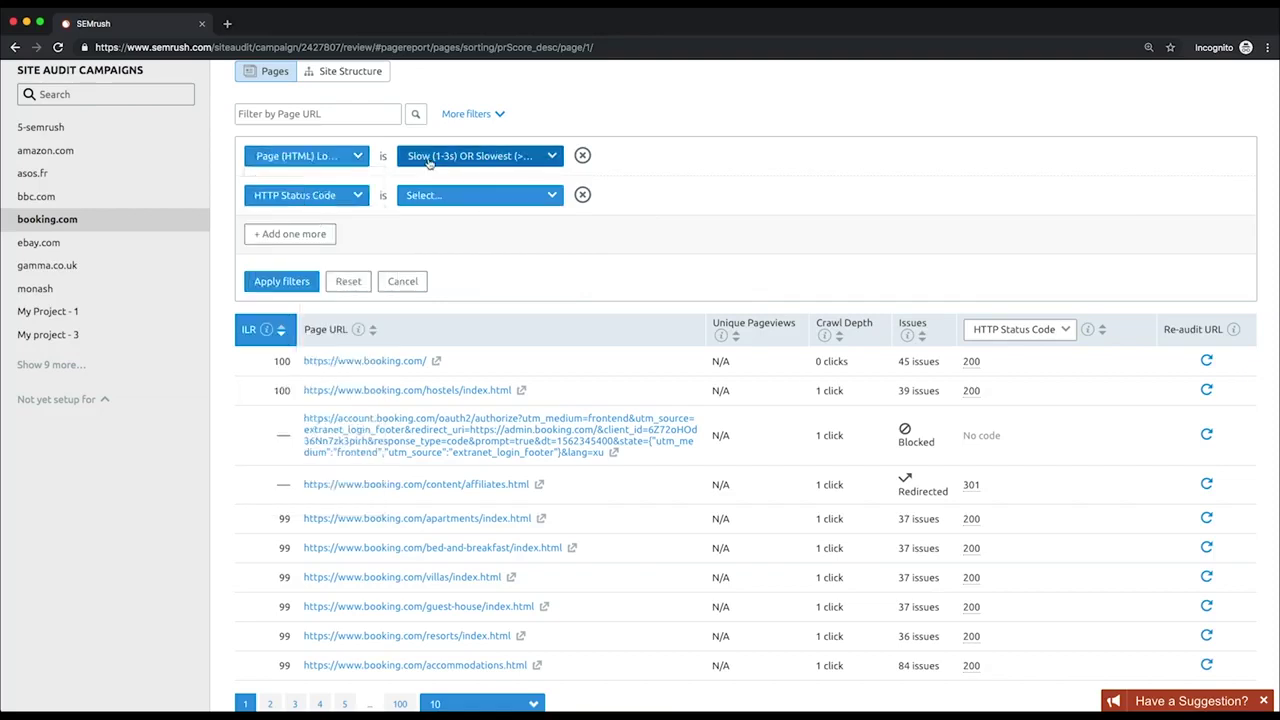
left_click(437, 196)
left_click(442, 240)
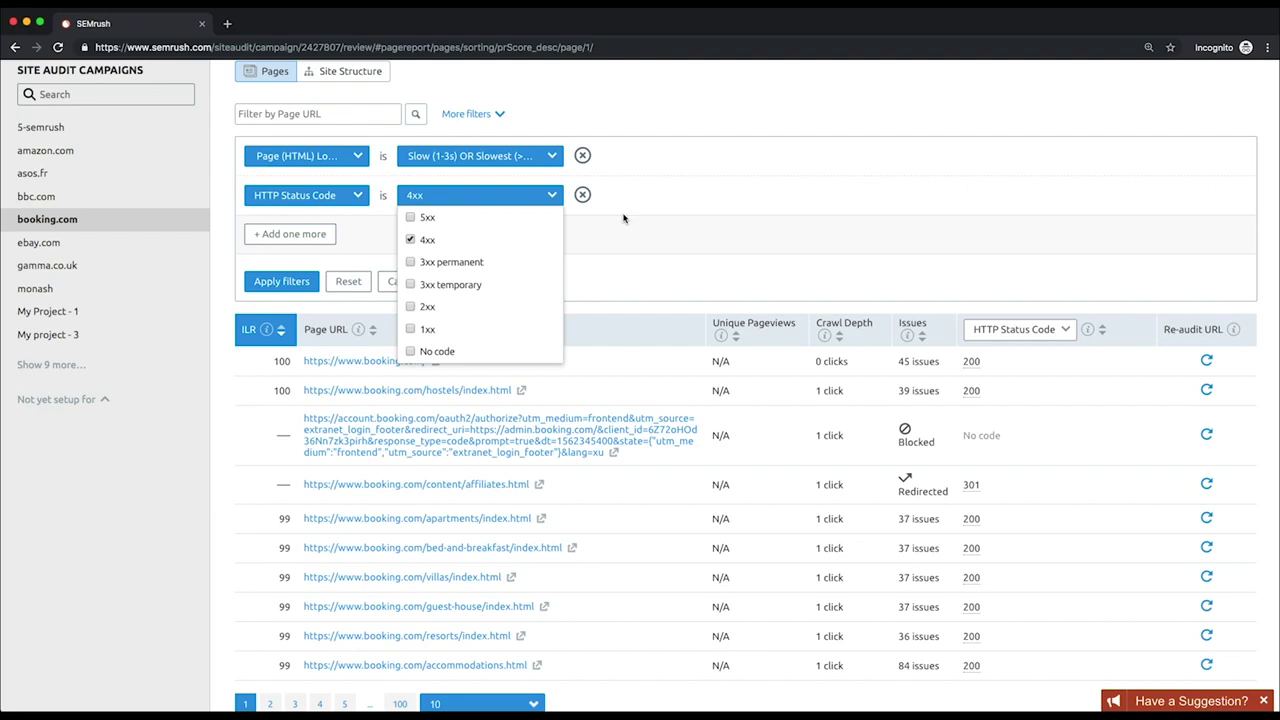
scroll(1208, 360, "up", 1)
scroll(1210, 385, "down", 1)
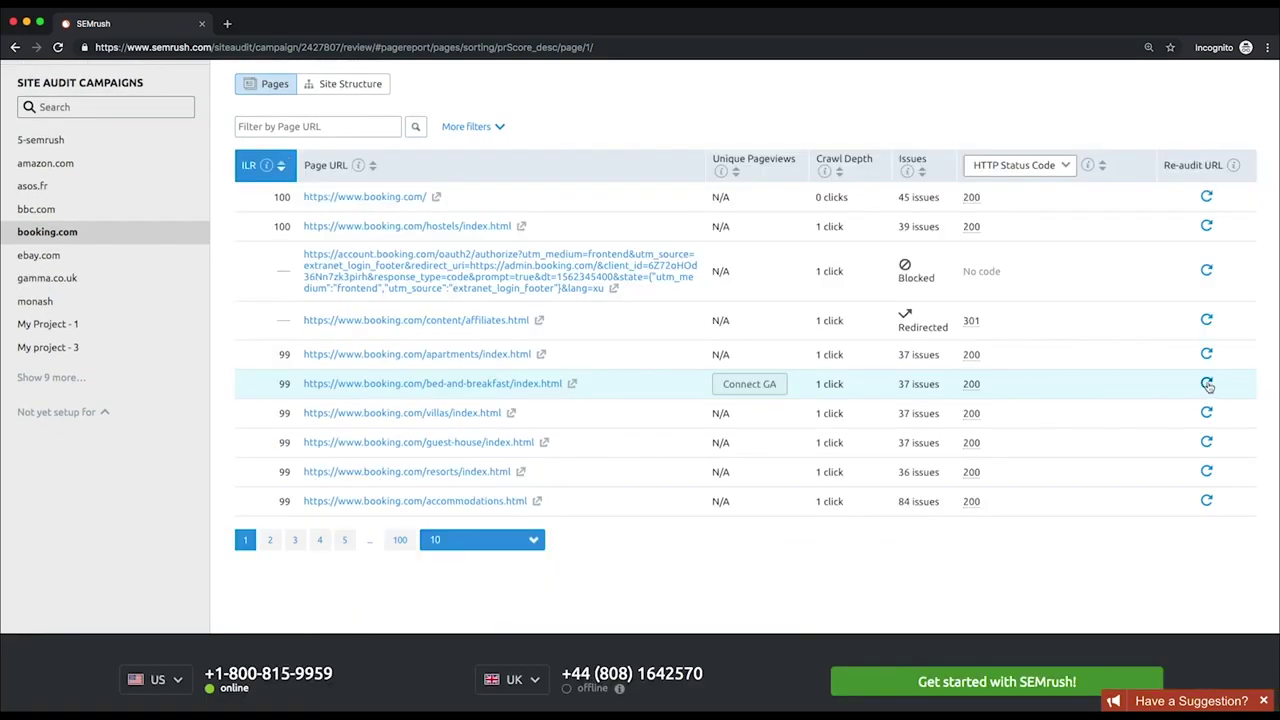
Step: Switch the crawled pages to the Site Structure view and examine the directories' URLs and issues
scroll(1208, 385, "up", 4)
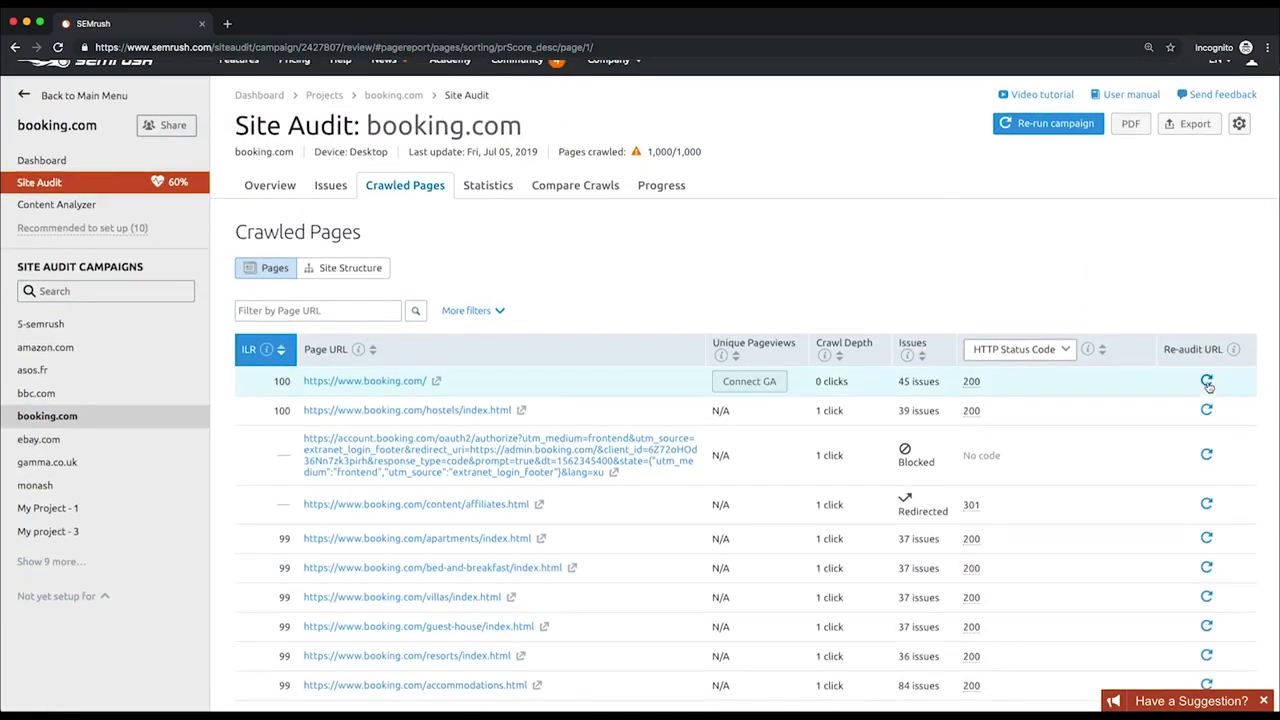
left_click(336, 268)
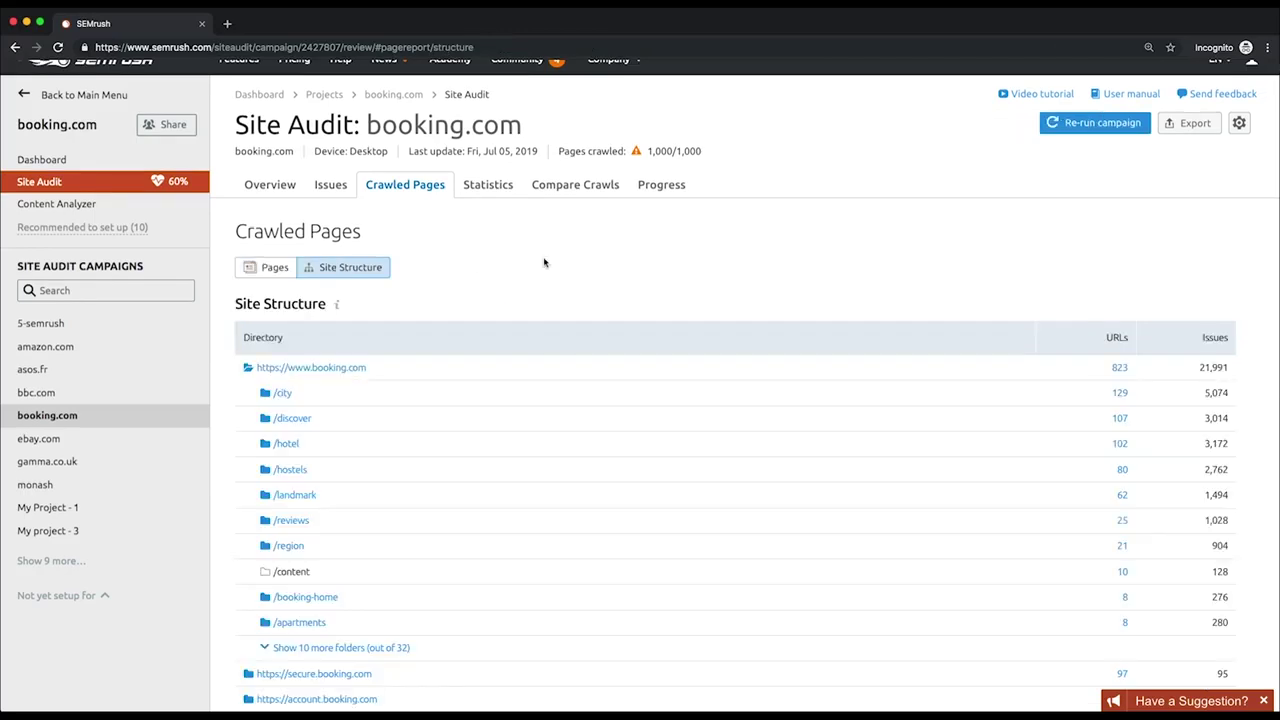
scroll(544, 262, "down", 4)
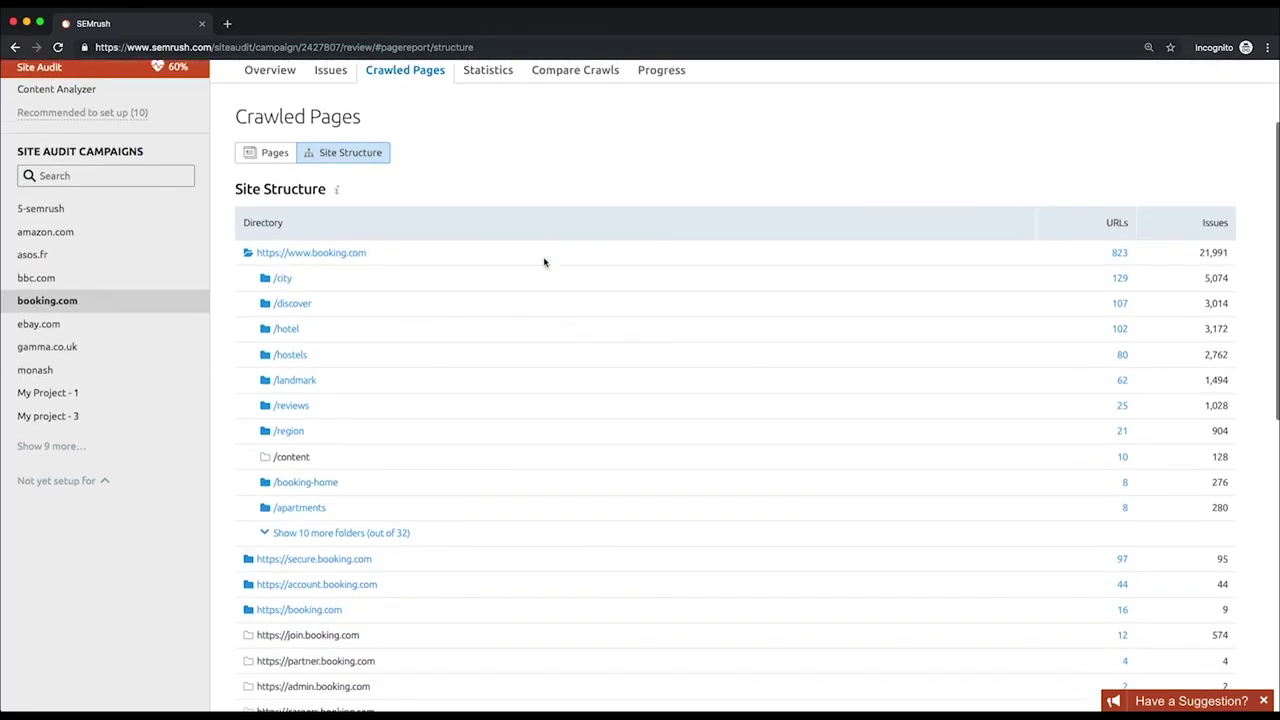
scroll(544, 262, "up", 3)
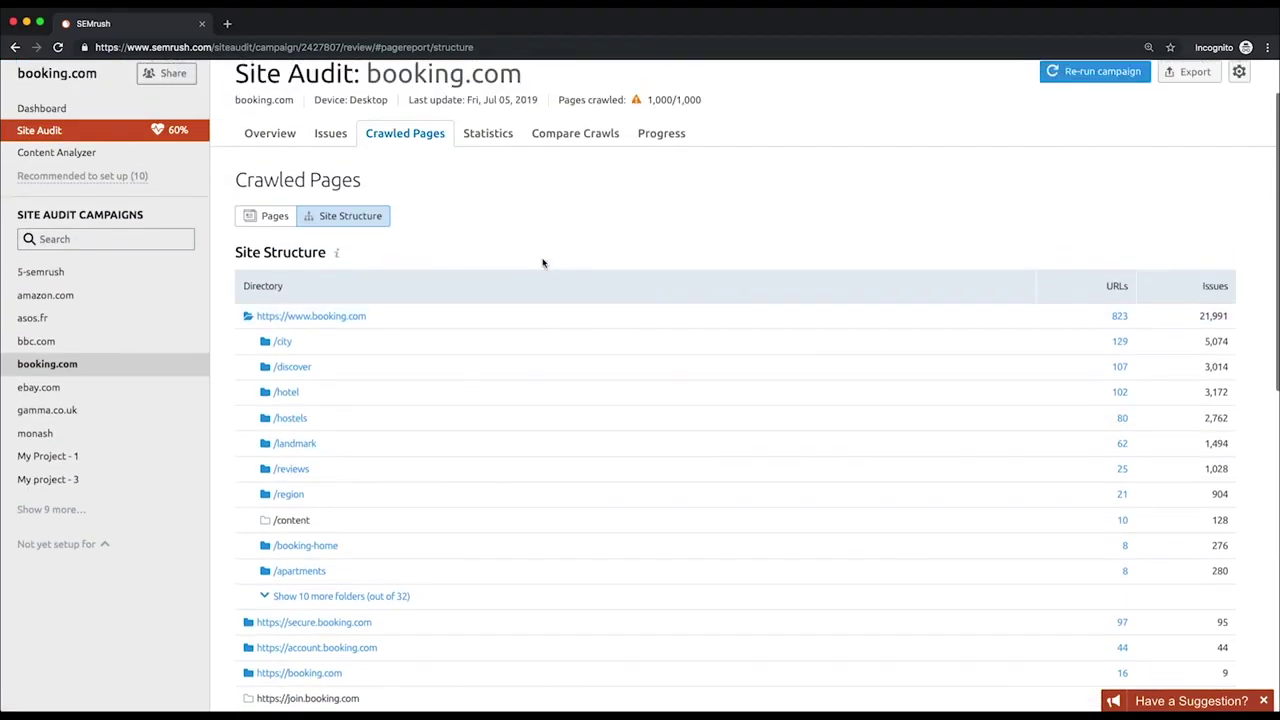
Step: Open the audit's Statistics list, review its metrics, and read why Hreflang Usage is important
left_click(492, 150)
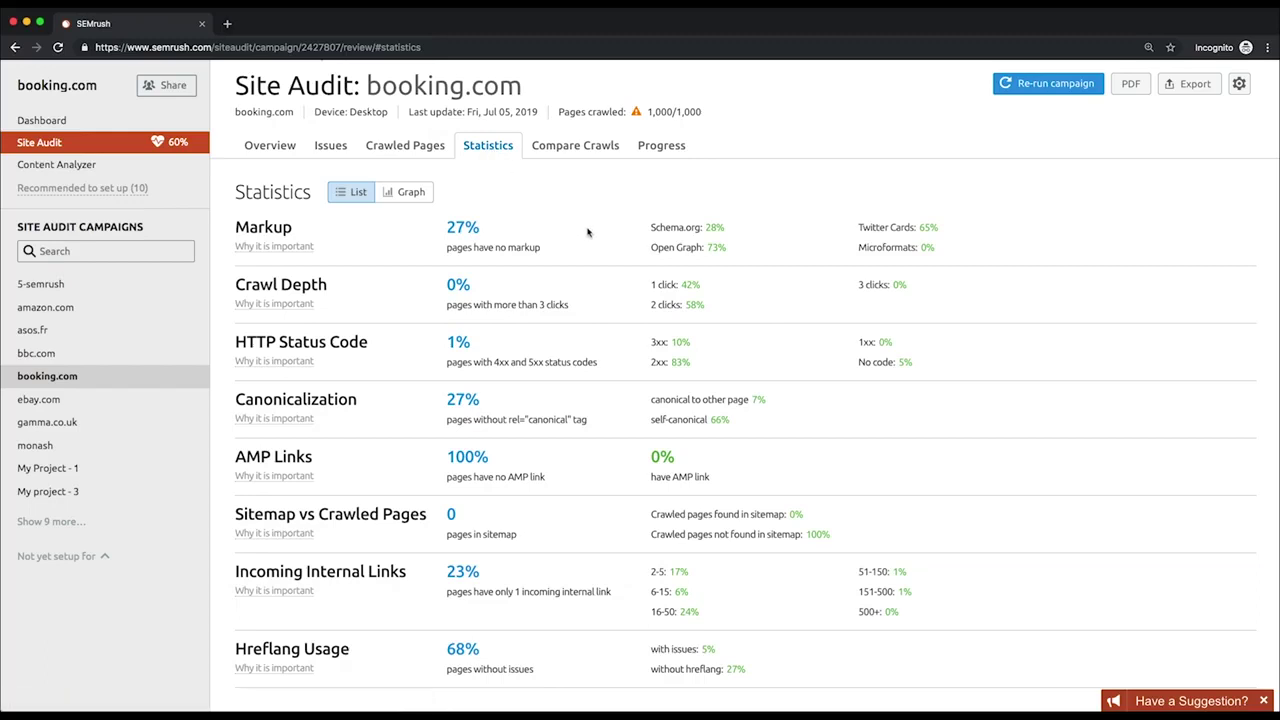
scroll(600, 320, "down", 1)
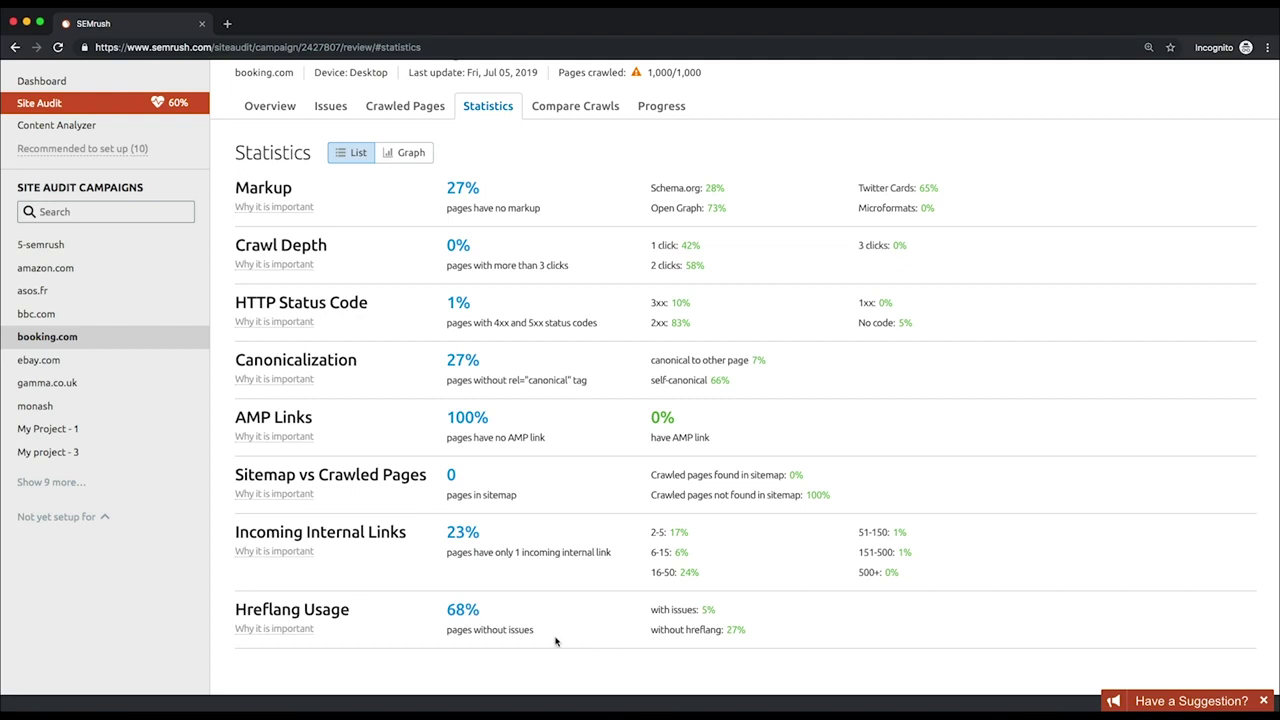
mouse_move(292, 637)
scroll(292, 637, "down", 2)
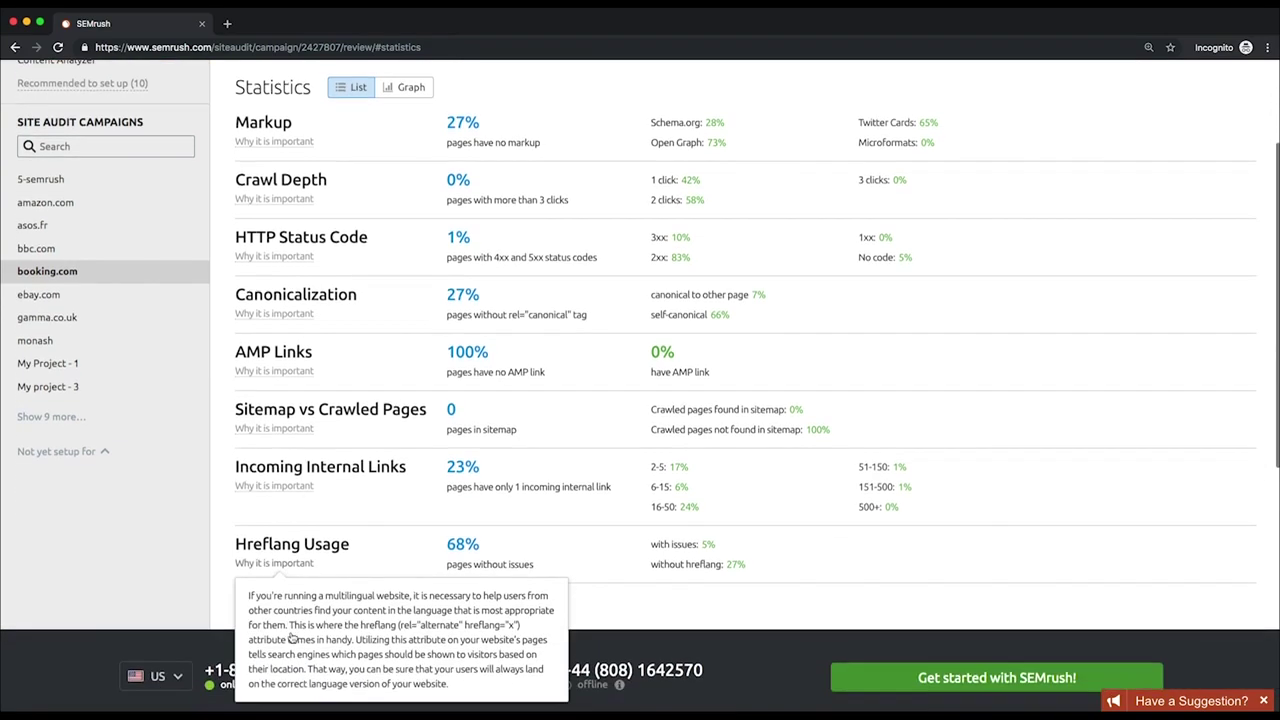
scroll(340, 480, "up", 4)
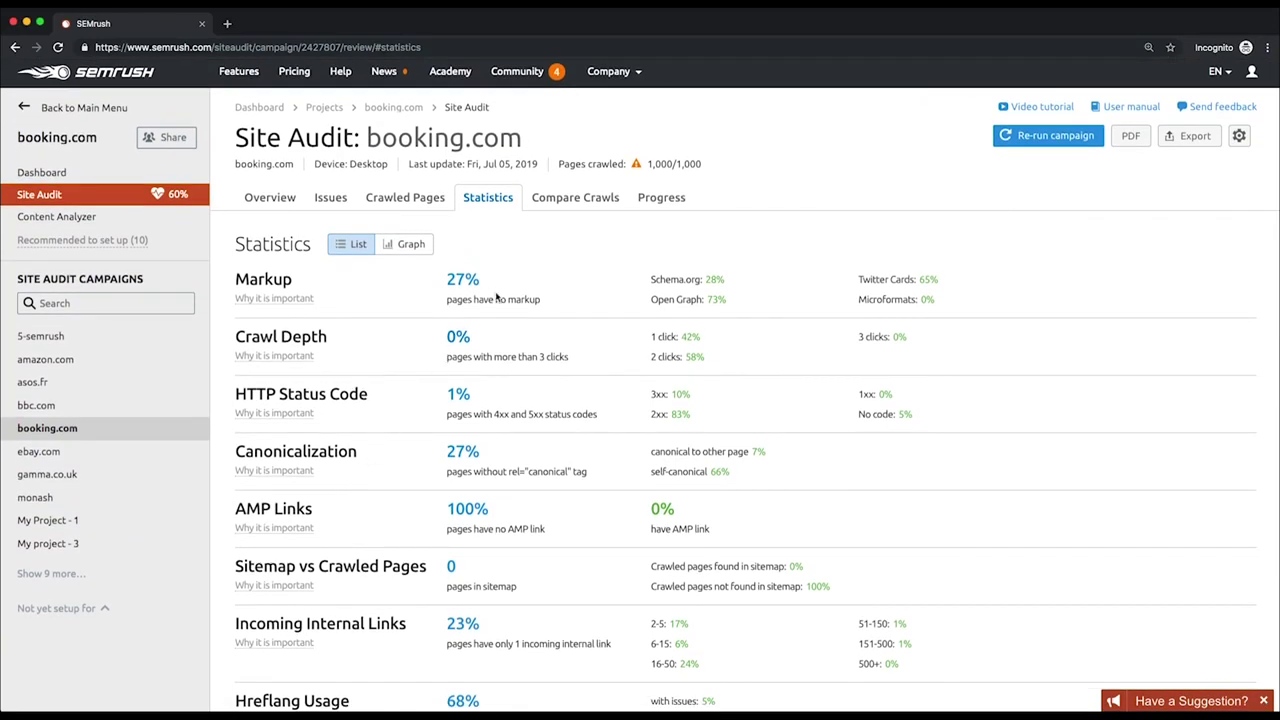
Step: Switch the statistics to the Graph view and examine the charts
left_click(421, 252)
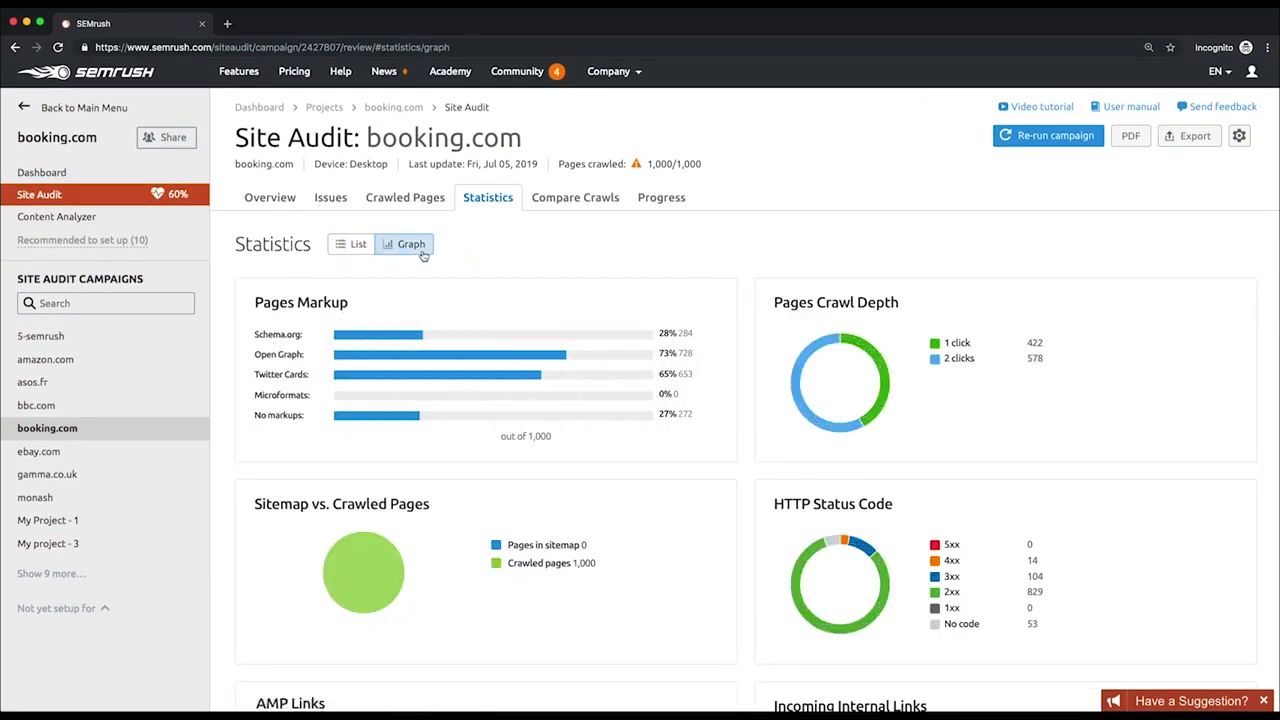
scroll(532, 280, "down", 5)
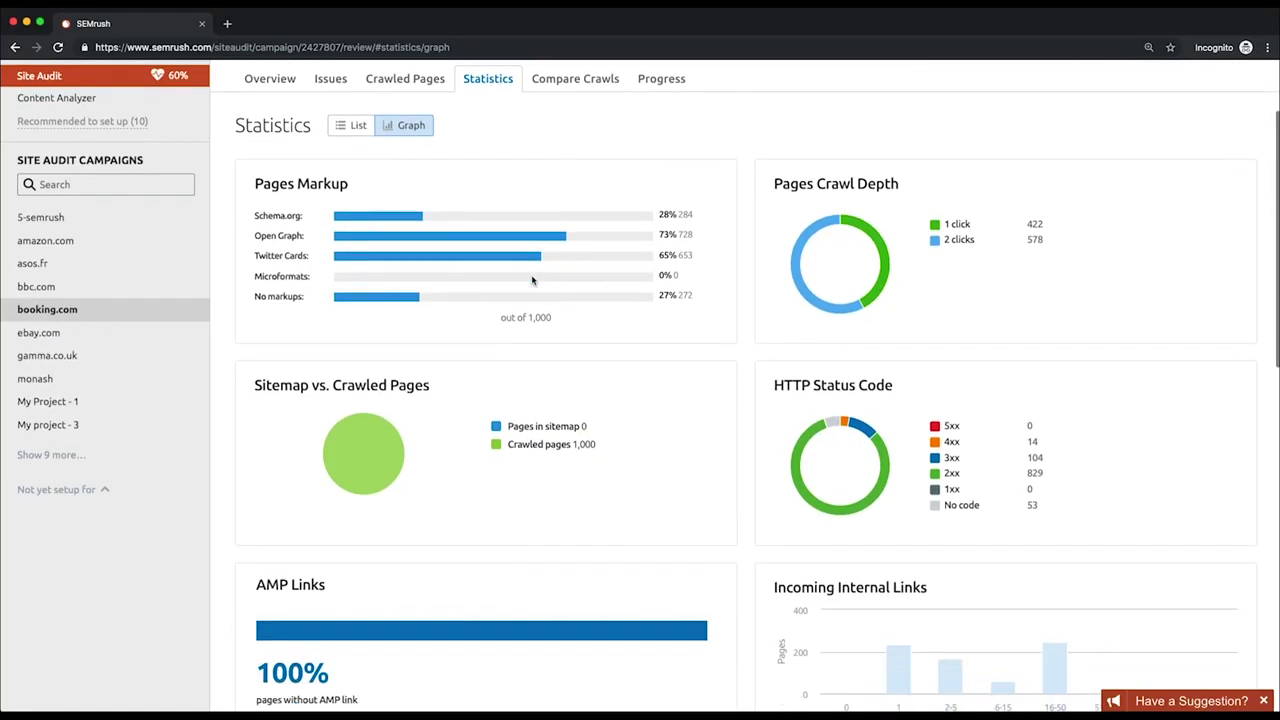
scroll(532, 280, "down", 3)
scroll(532, 280, "up", 6)
Step: Compare the 5 JUL 2019 (20:00) crawl with the 5 JUL 2019 (20:29) crawl and examine the fixed and new issues
left_click(575, 195)
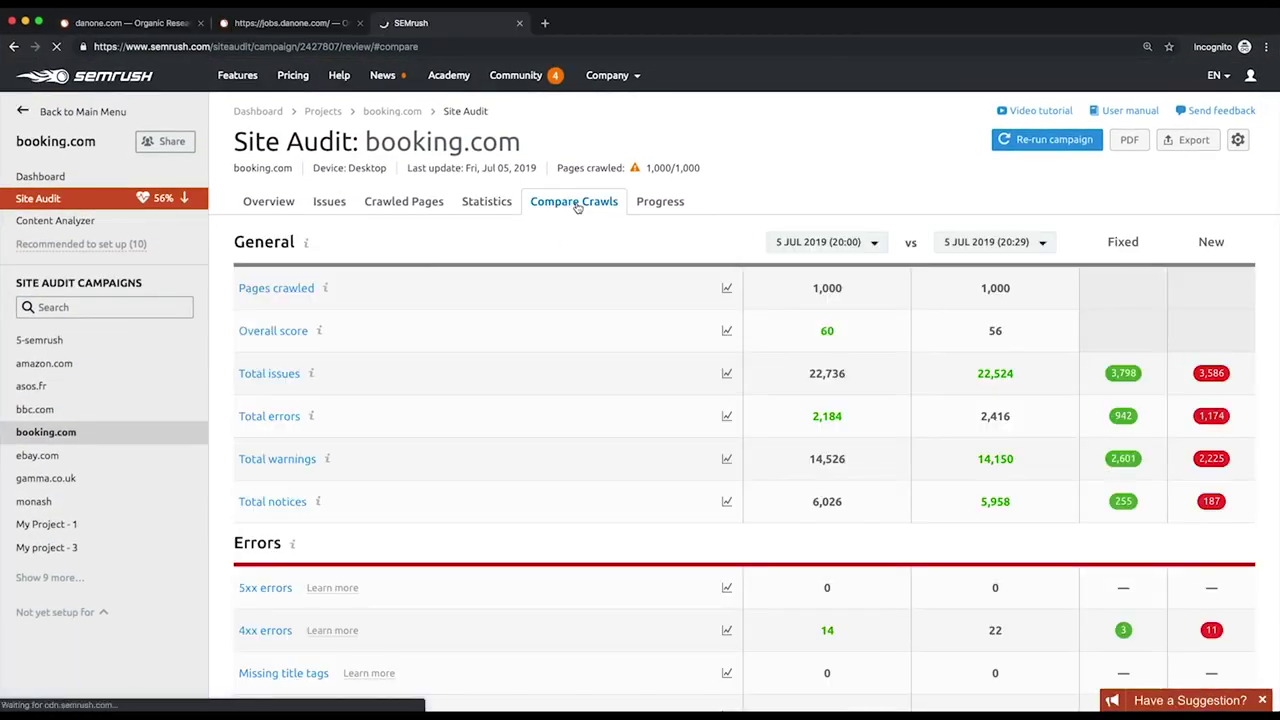
scroll(577, 207, "down", 1)
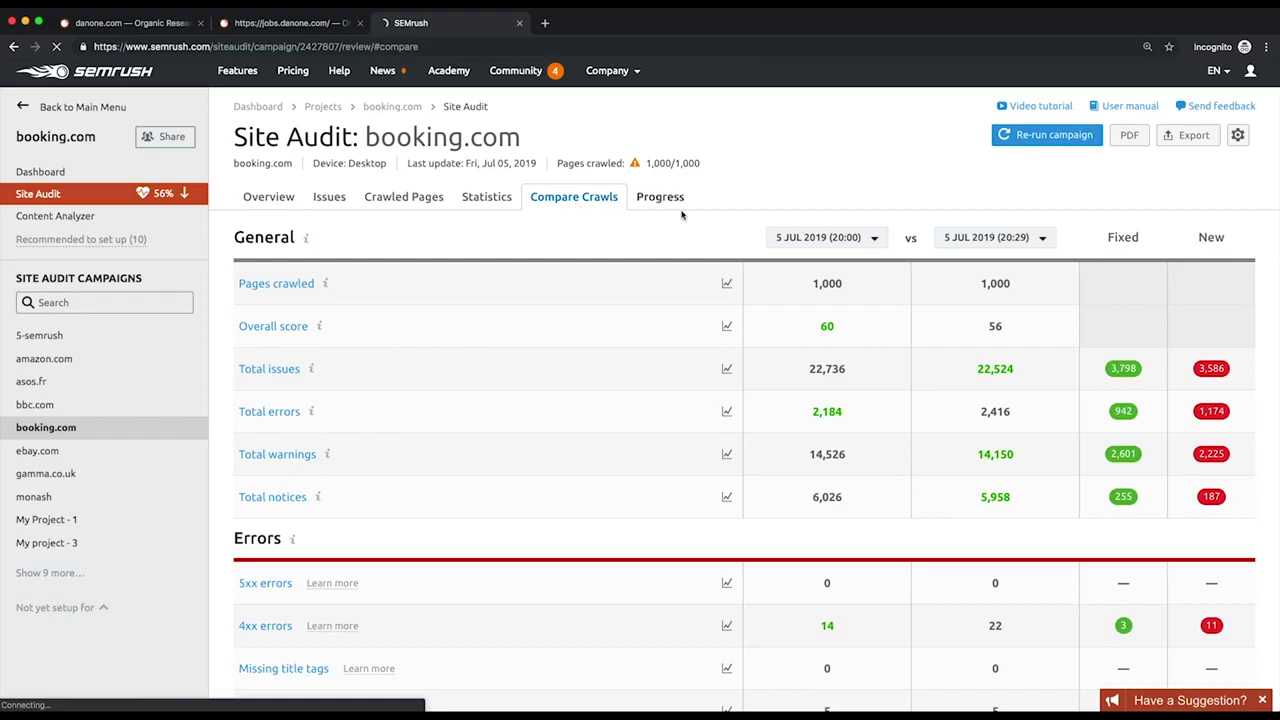
left_click(828, 238)
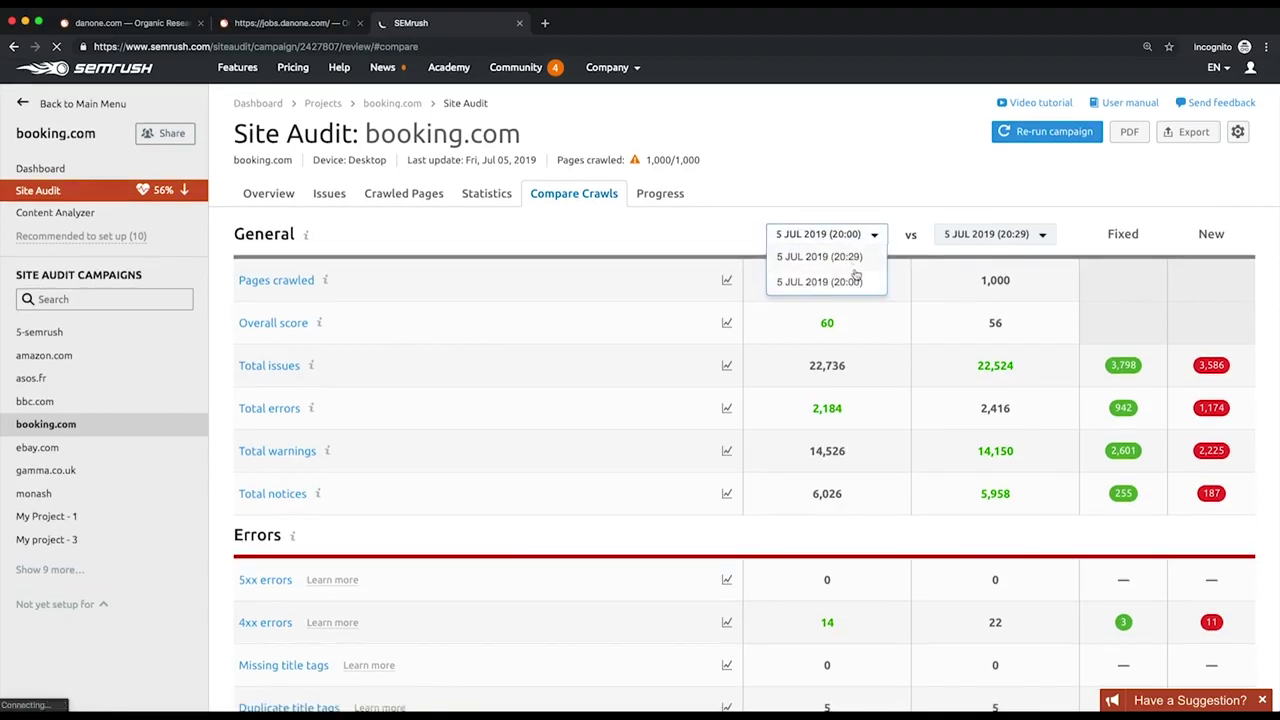
left_click(820, 282)
left_click(990, 234)
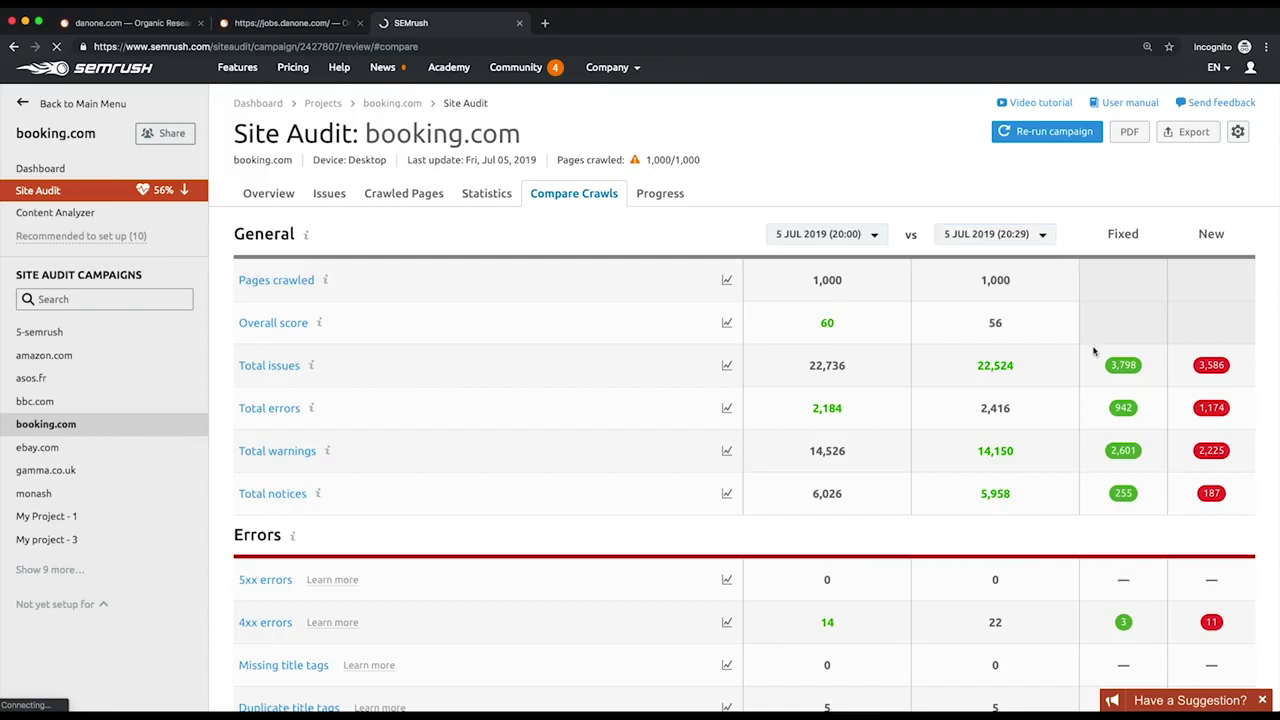
scroll(1094, 351, "down", 5)
scroll(1094, 351, "down", 3)
scroll(1094, 351, "up", 4)
scroll(1094, 351, "up", 4)
Step: Open the audit's Progress chart and add 4xx errors, Broken internal links and Issues with hreflang values to it
left_click(660, 203)
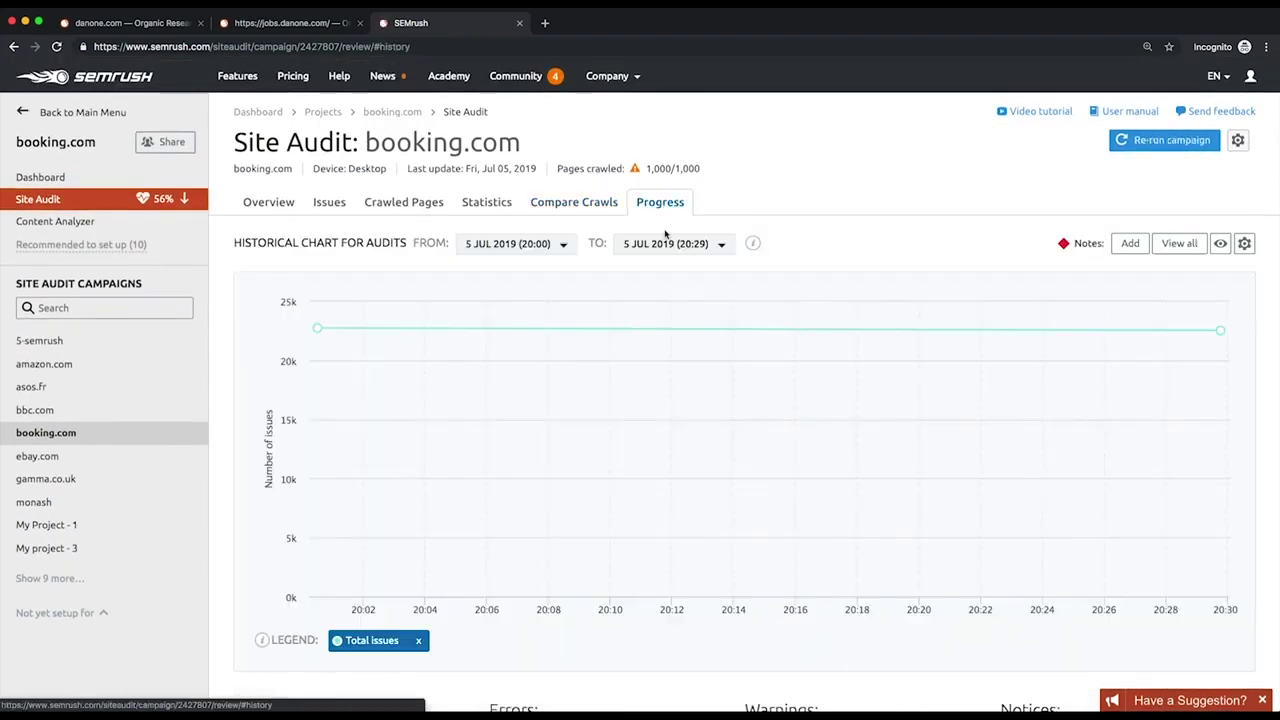
scroll(646, 329, "down", 4)
left_click(603, 443)
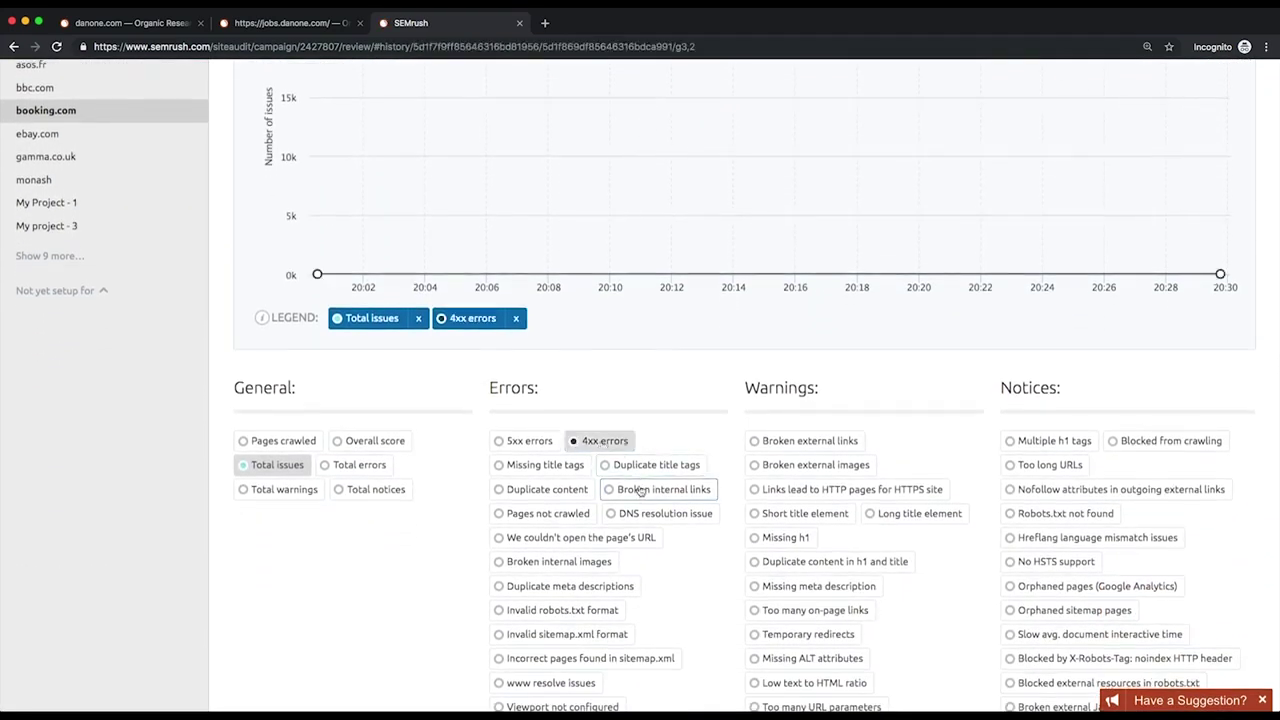
left_click(643, 491)
scroll(643, 494, "down", 1)
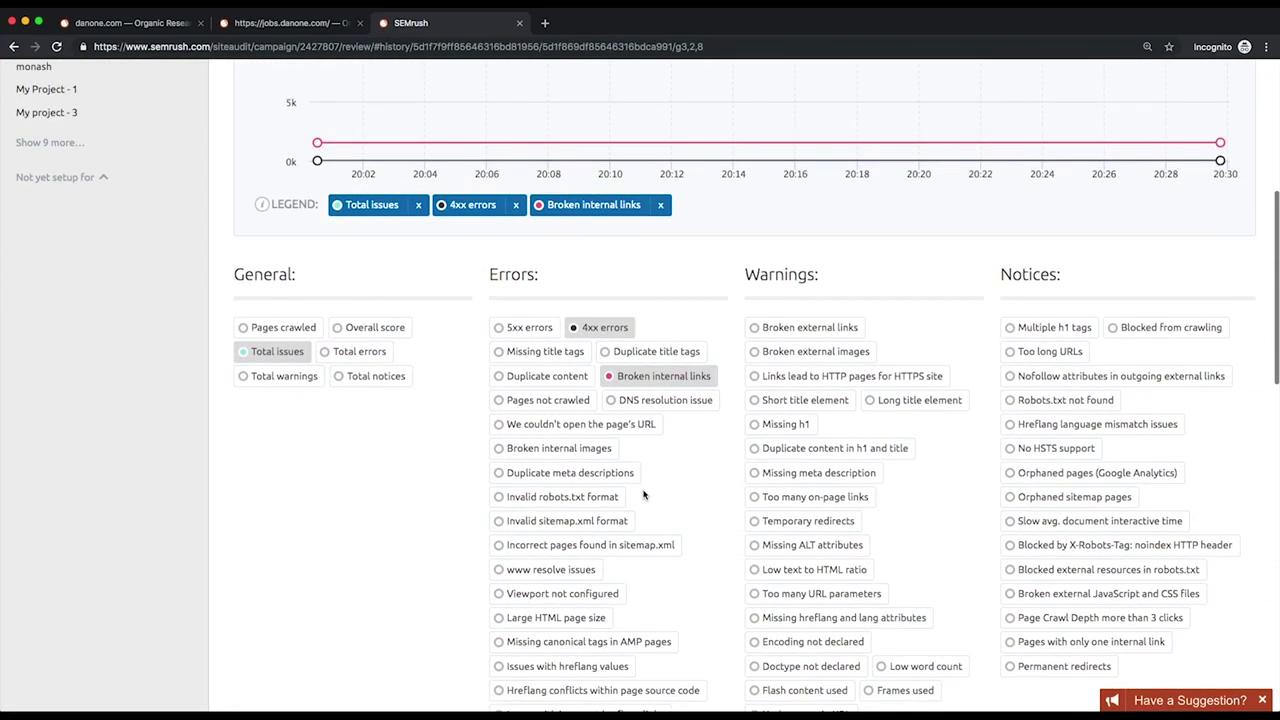
left_click(590, 665)
Step: Remove Total issues and Broken internal links from the historical chart and examine the remaining trends
scroll(436, 396, "up", 2)
left_click(419, 368)
scroll(500, 400, "up", 2)
left_click(556, 526)
scroll(647, 530, "up", 1)
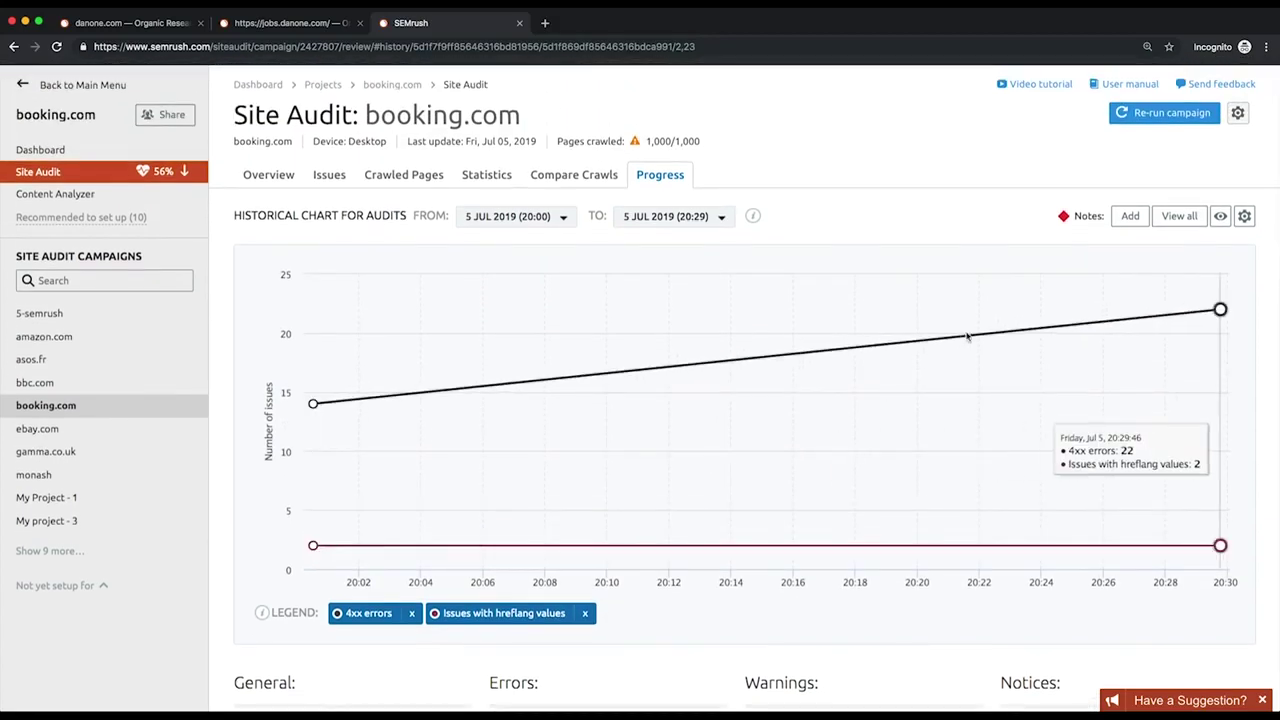
Step: Open the form for adding a note to the historical chart
scroll(1040, 290, "up", 1)
left_click(1131, 234)
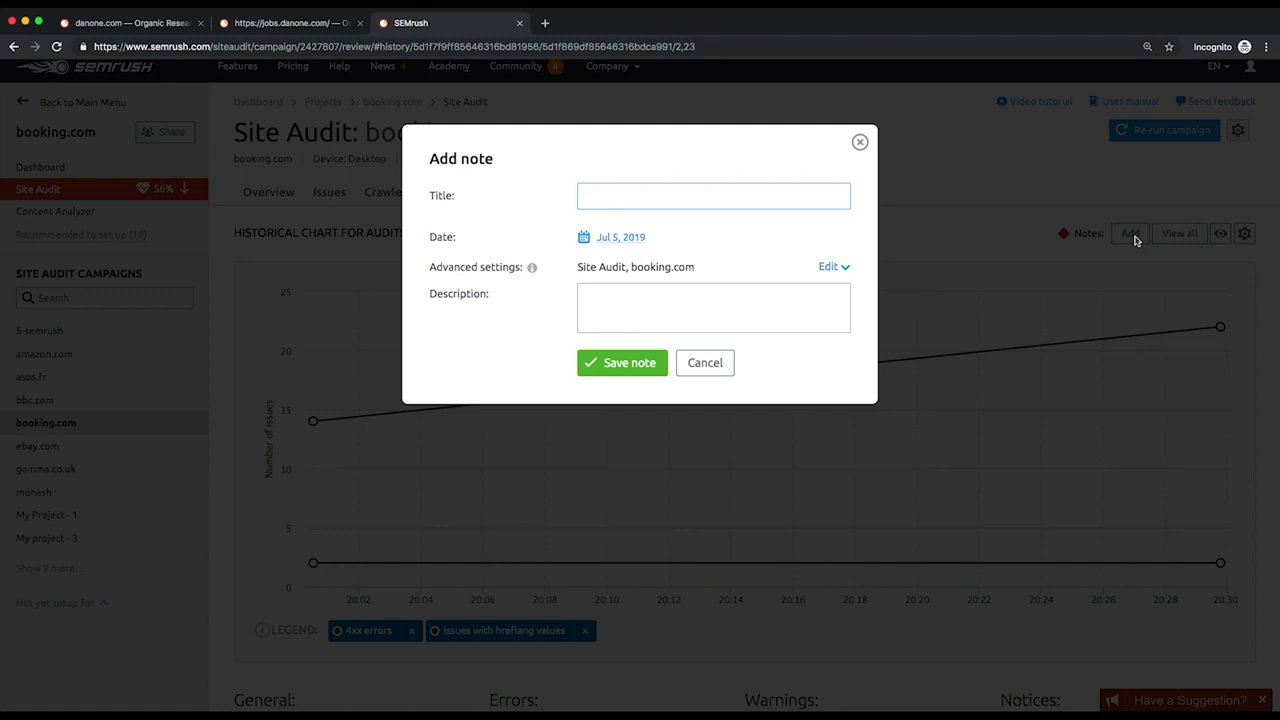